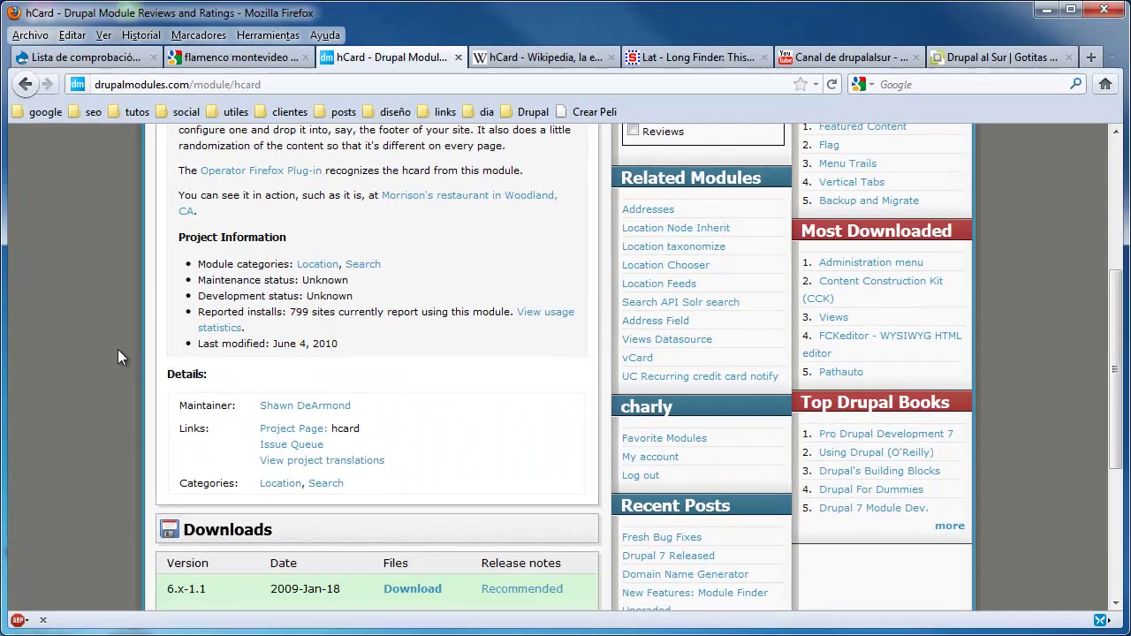
Scroll the hCard module page down to its Downloads table showing 6.x-1.1, 5.x-1.1 and 6.x-1.x-dev.
scroll(214, 311, down, 5)
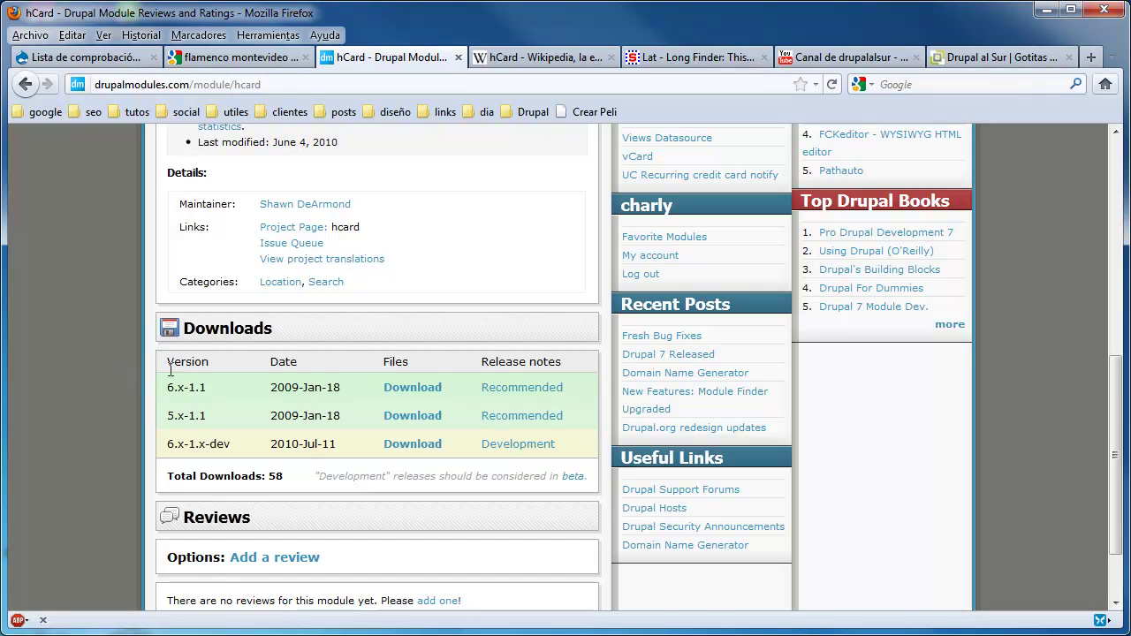
Download the hCard 6.x-1.1 release and save it as hcard-6.x-1.1.tar in the Drupal Modules folder.
click(398, 391)
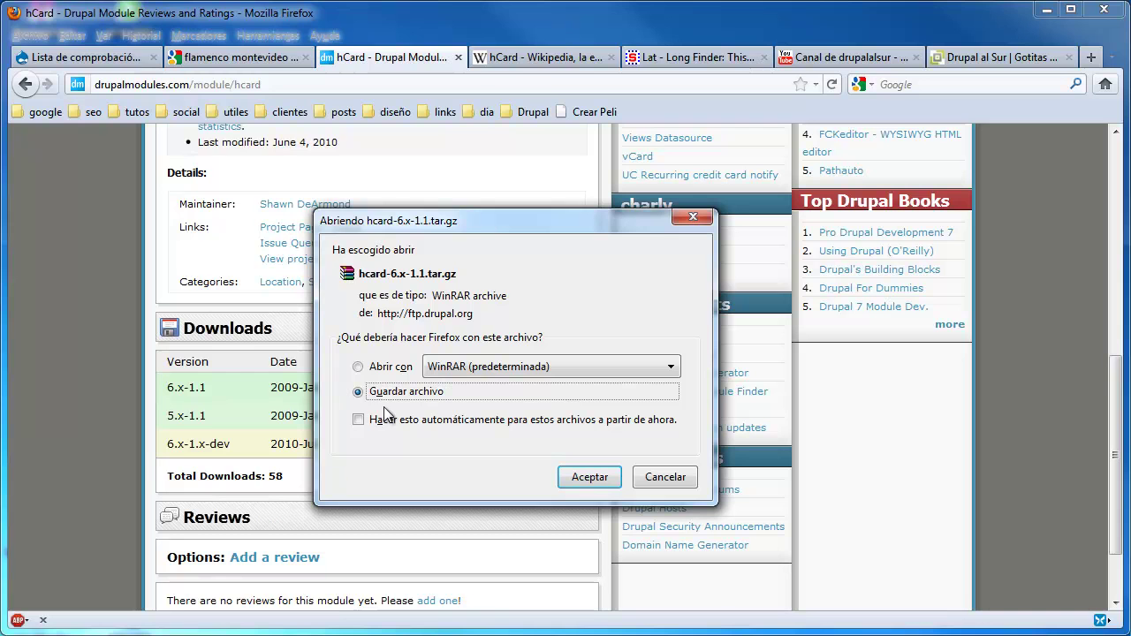
key(Return)
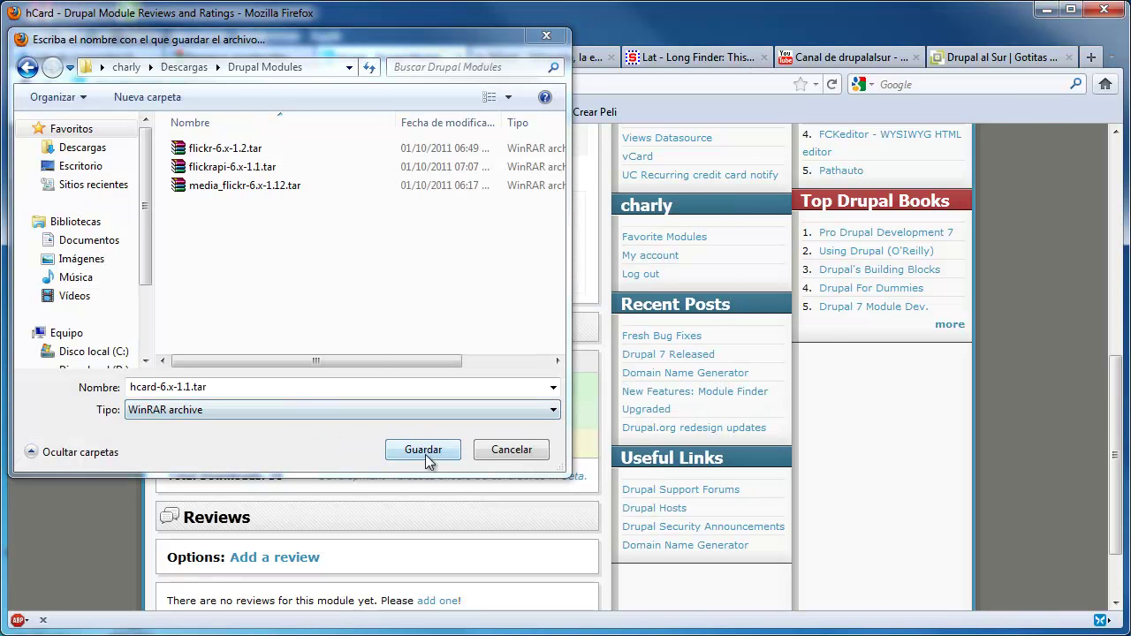
click(423, 450)
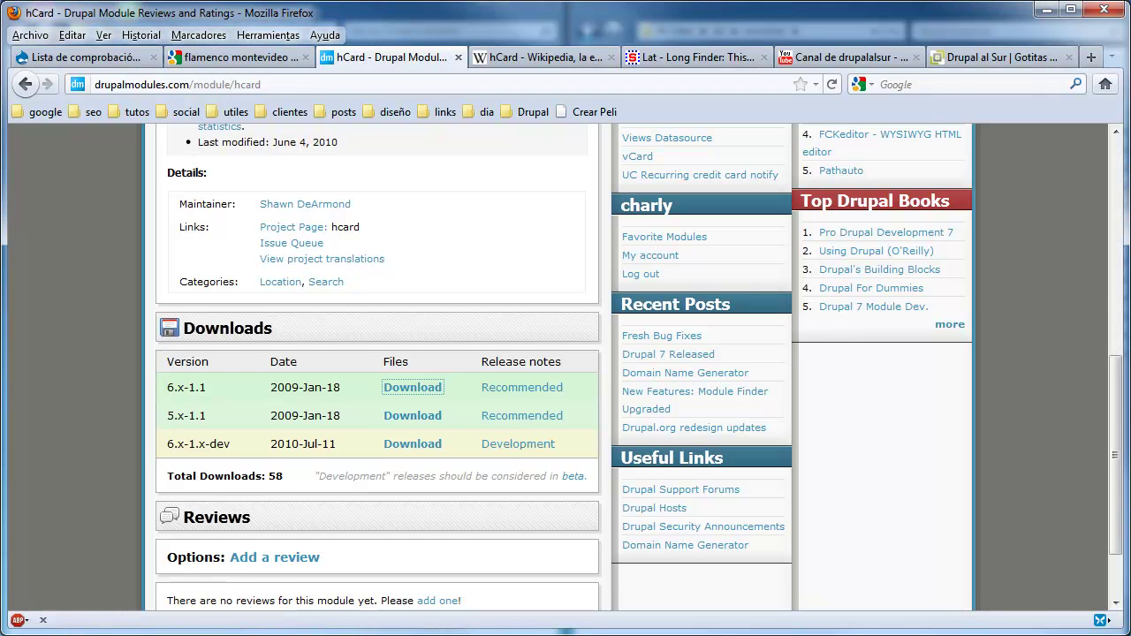
Extract hcard-6.x-1.1.tar into the site's sites/all/modules folder with Extraer aquí.
key(super+Left)
key(alt+Tab)
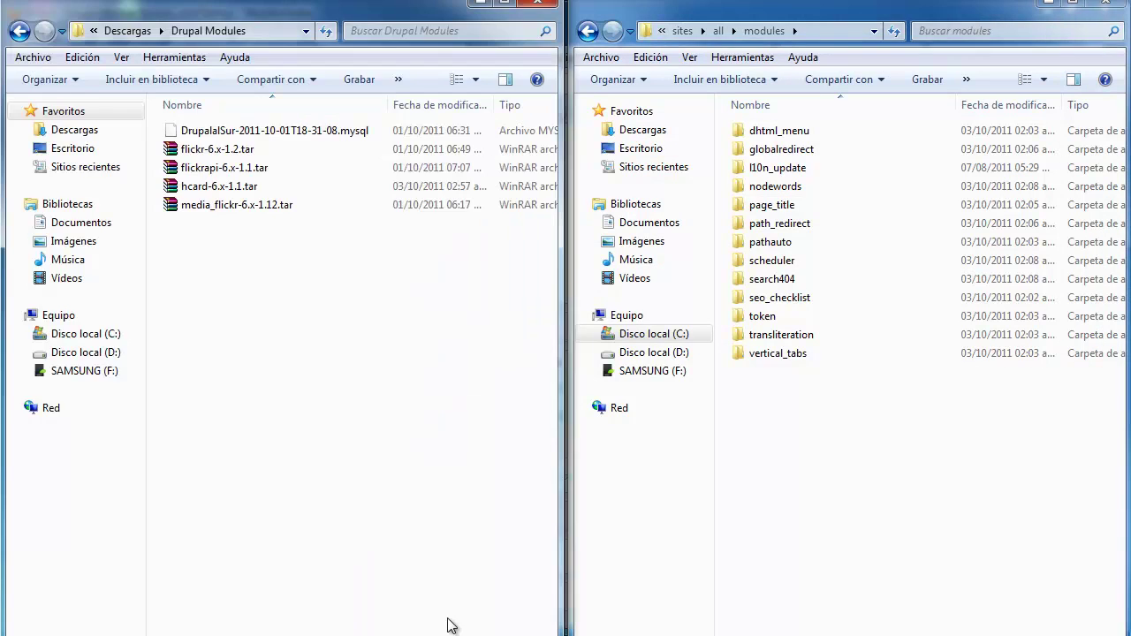
drag(206, 186, 800, 531)
click(862, 552)
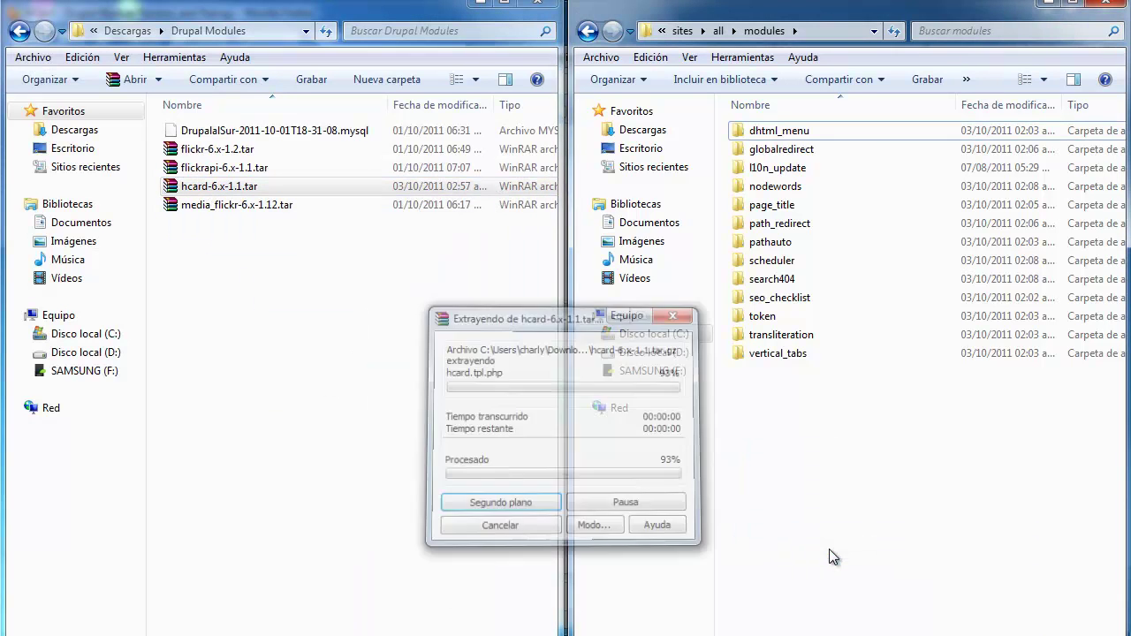
key(alt+Tab)
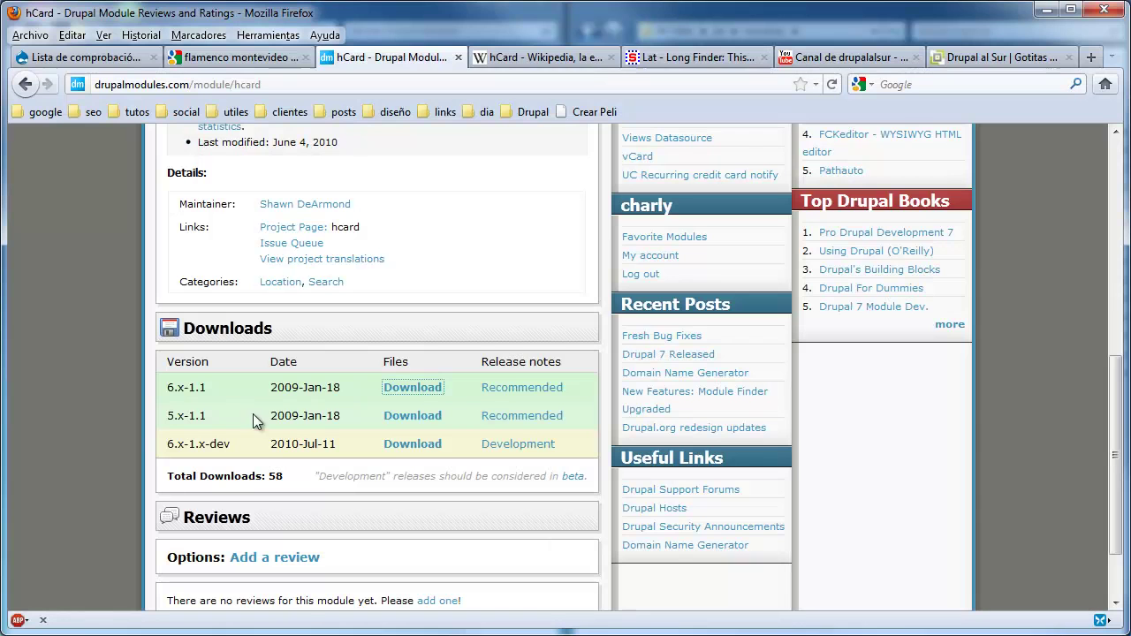
Tick the hCard module on the Módulos page and save the configuration.
click(68, 58)
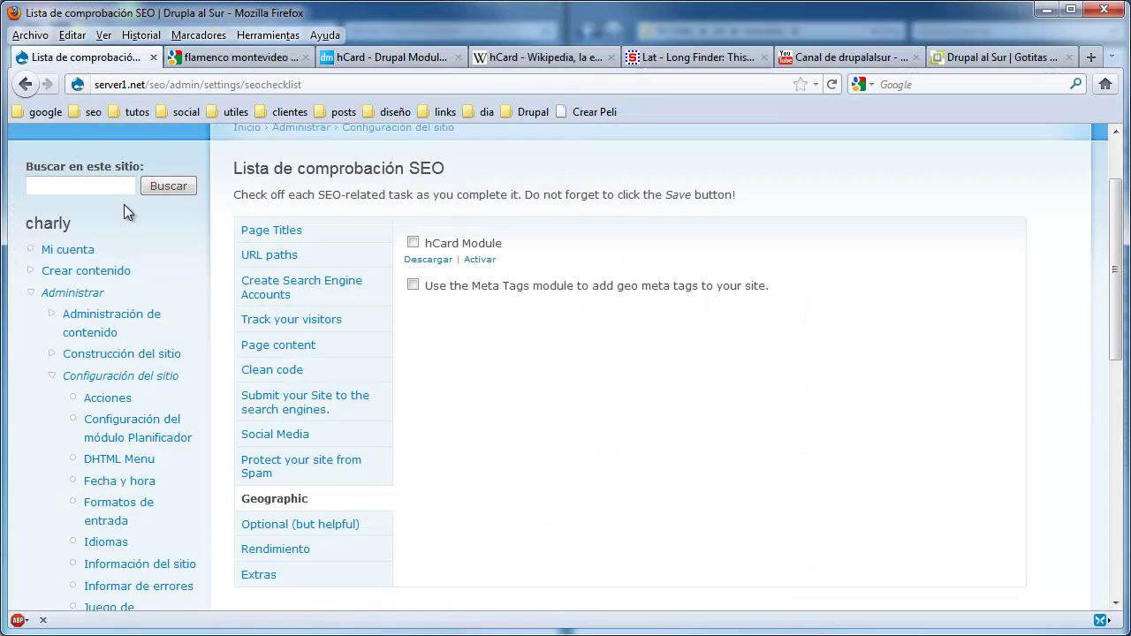
click(473, 260)
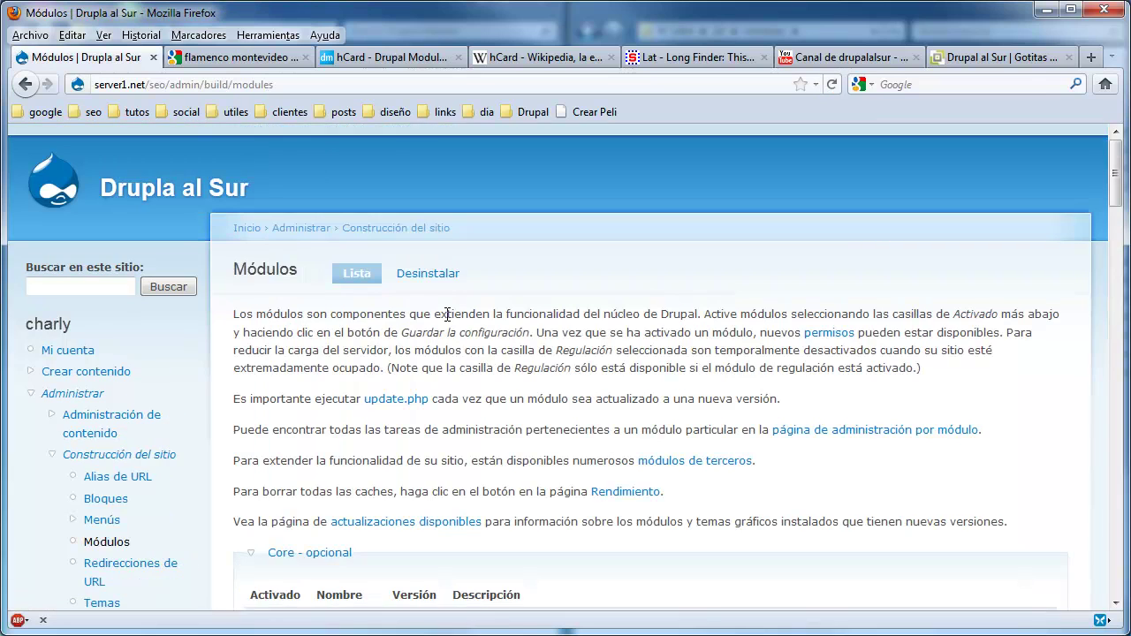
scroll(363, 324, down, 20)
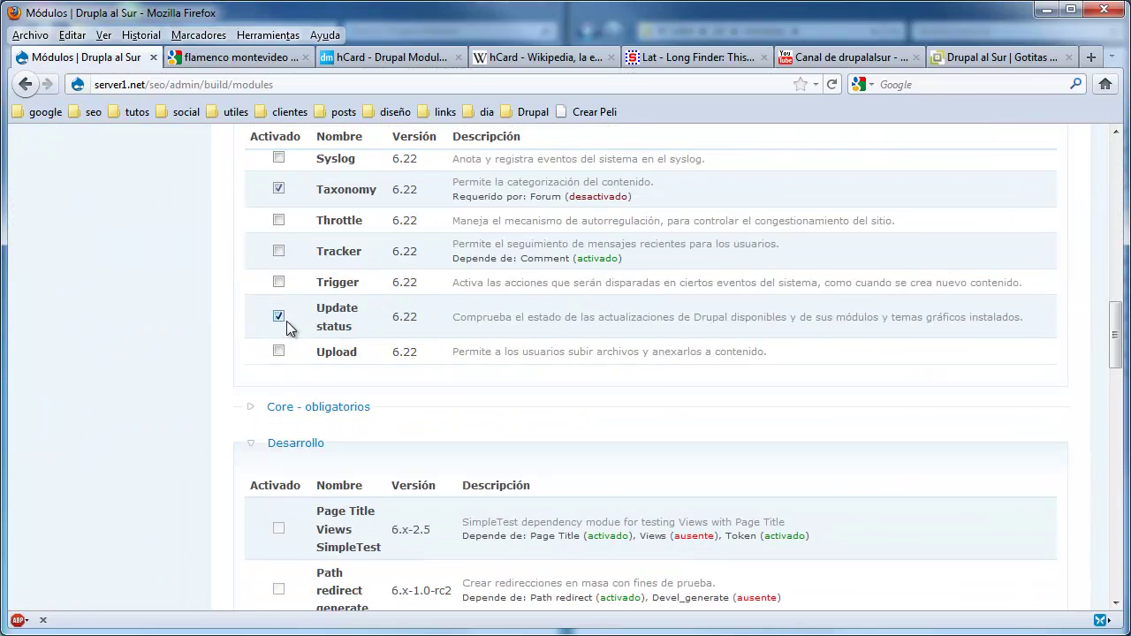
scroll(285, 329, down, 20)
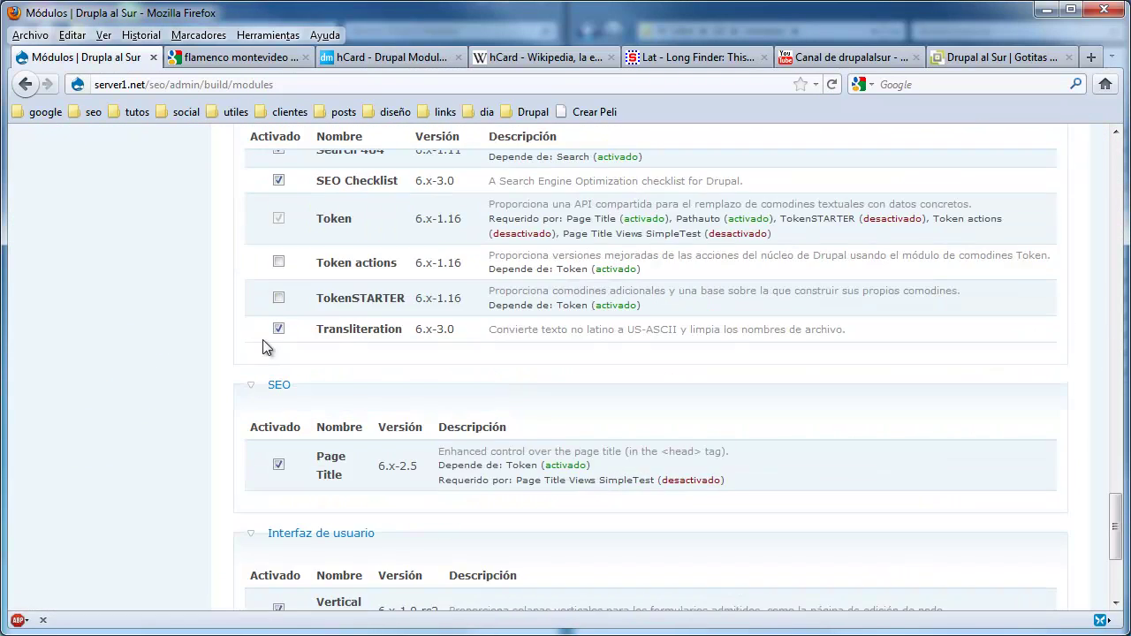
scroll(265, 347, up, 8)
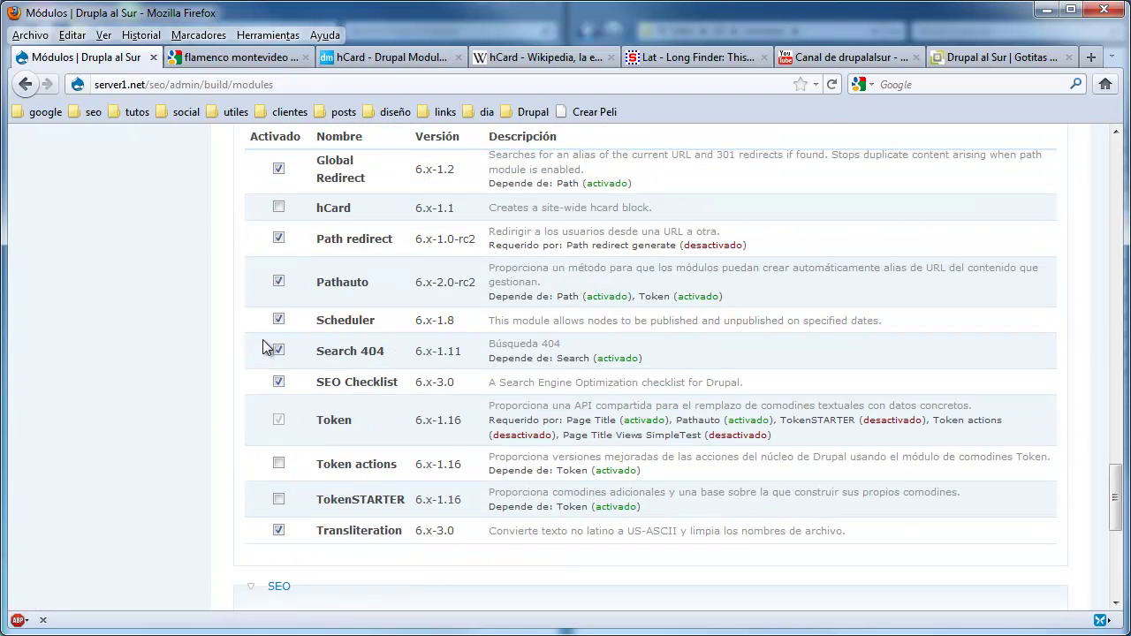
click(278, 207)
scroll(246, 426, down, 8)
click(284, 495)
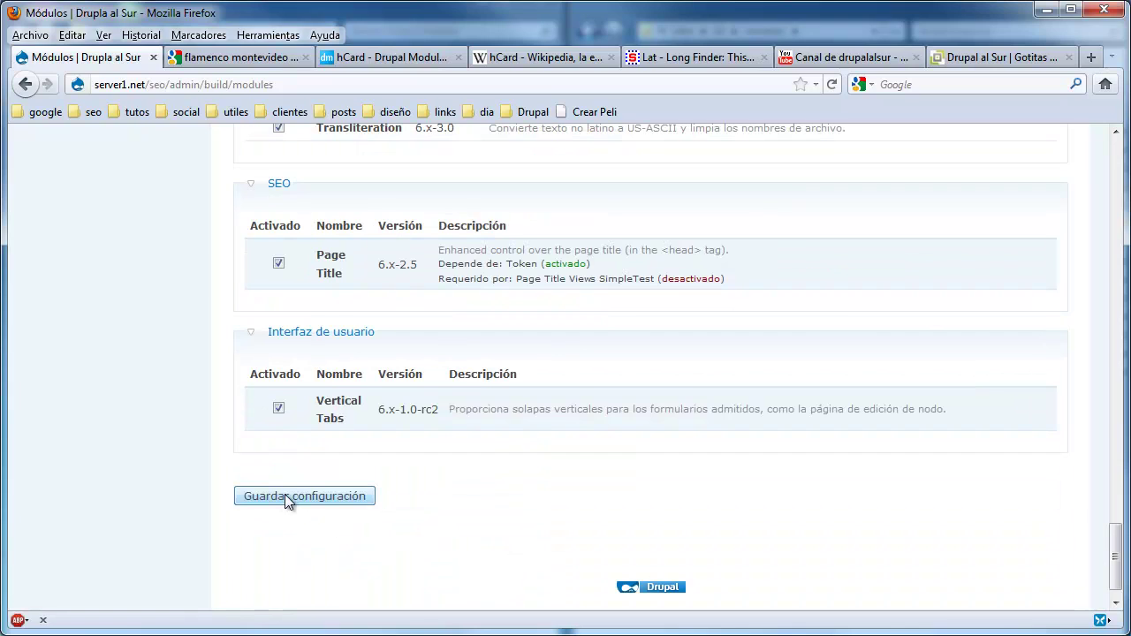
scroll(199, 283, up, 2)
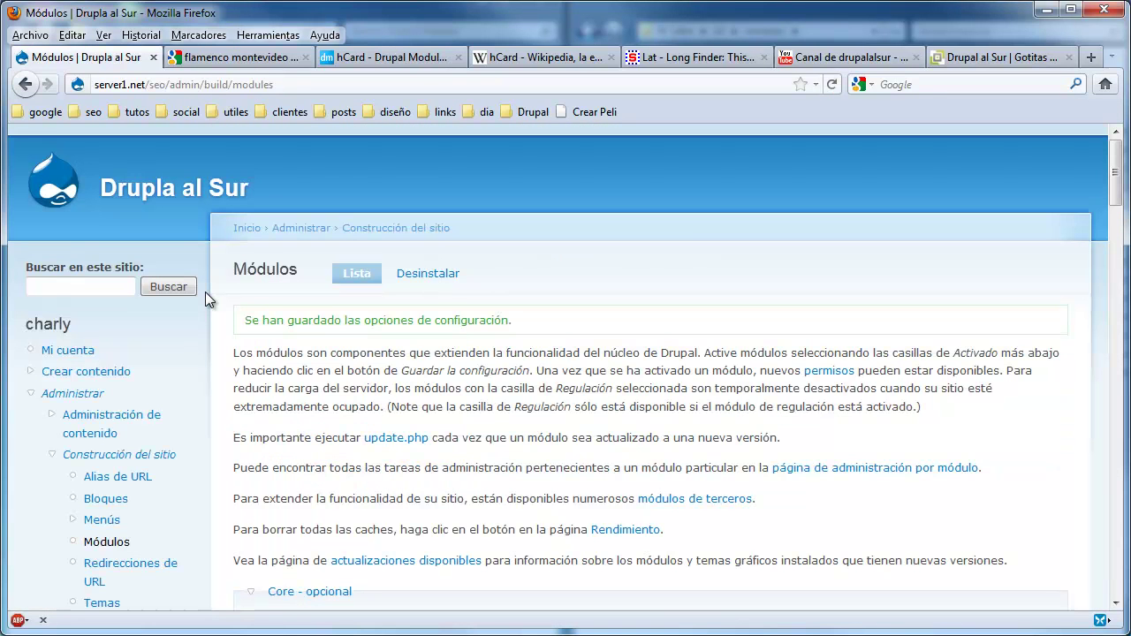
Open the Lista de comprobación SEO under Configuración del sitio.
scroll(410, 362, down, 2)
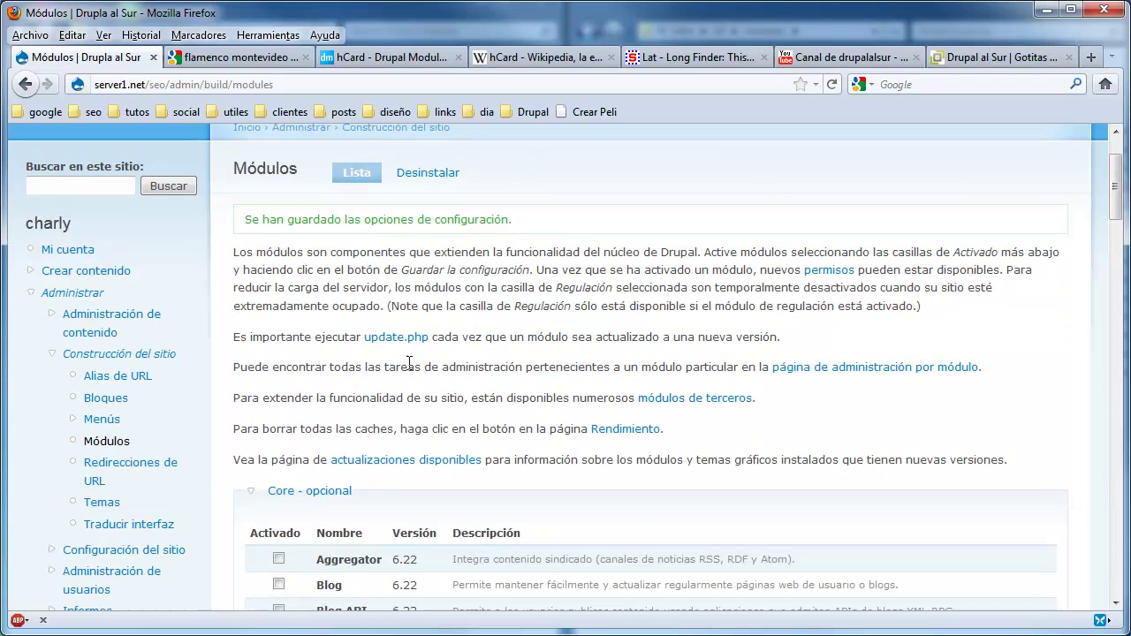
scroll(409, 362, down, 2)
click(140, 457)
scroll(34, 427, down, 6)
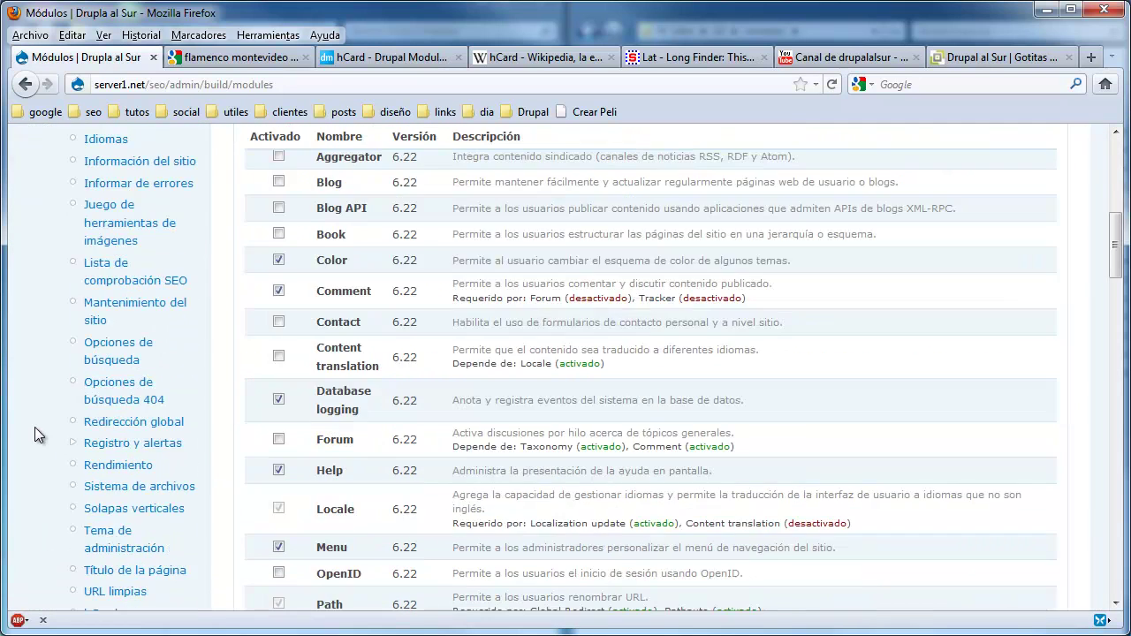
click(156, 283)
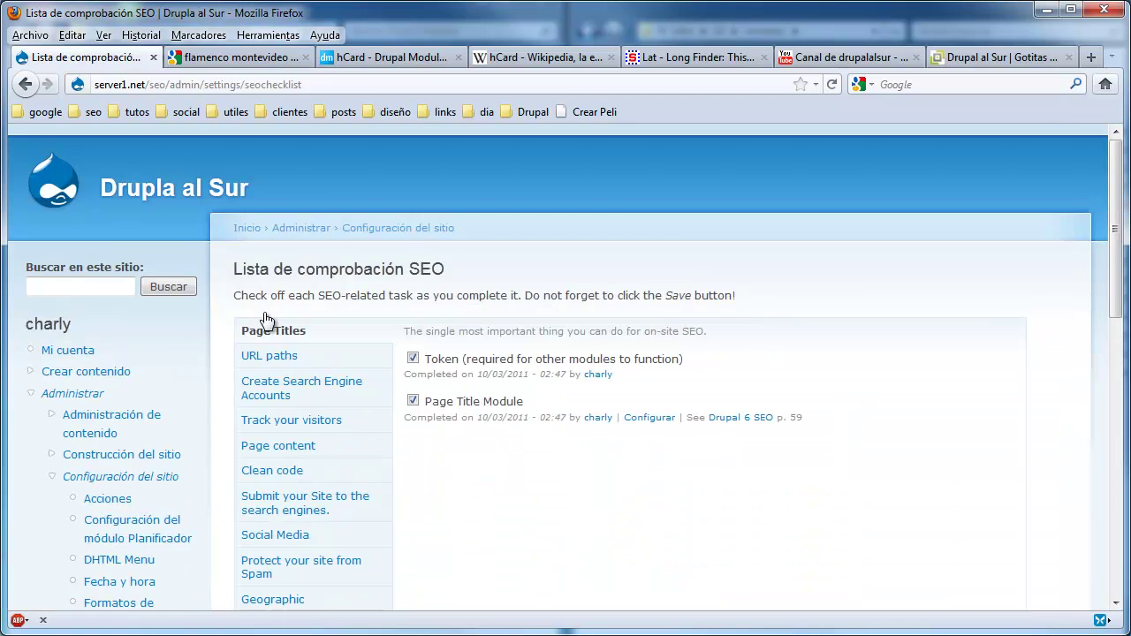
Confirm hCard Module is ticked in the Geographic section, then open Construcción del sitio > Bloques.
scroll(266, 318, down, 8)
click(267, 196)
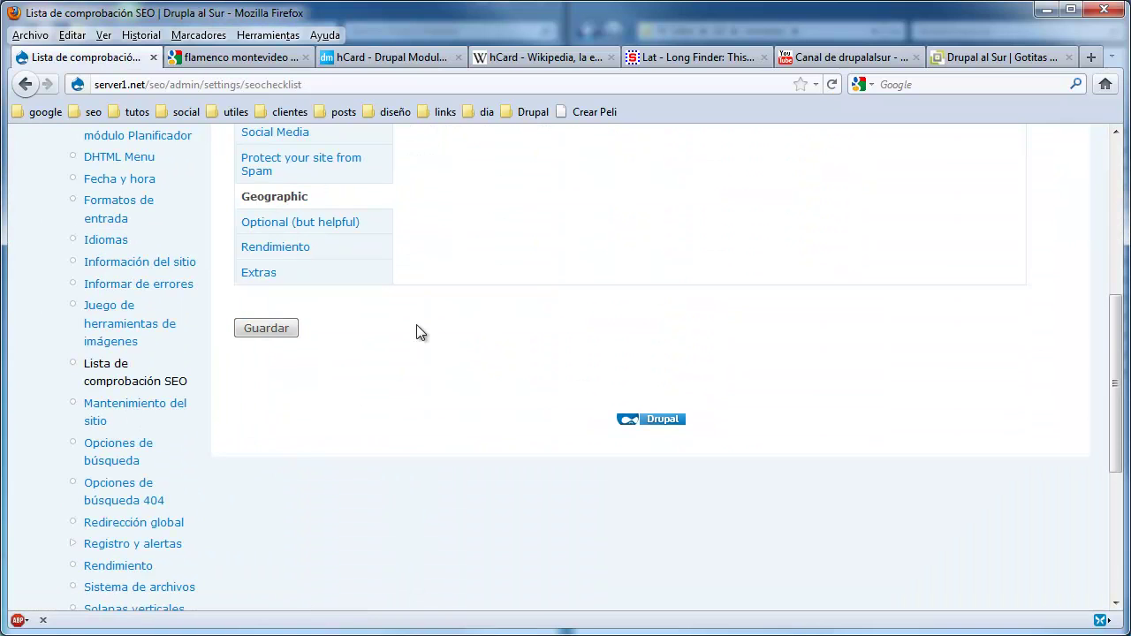
scroll(403, 358, up, 4)
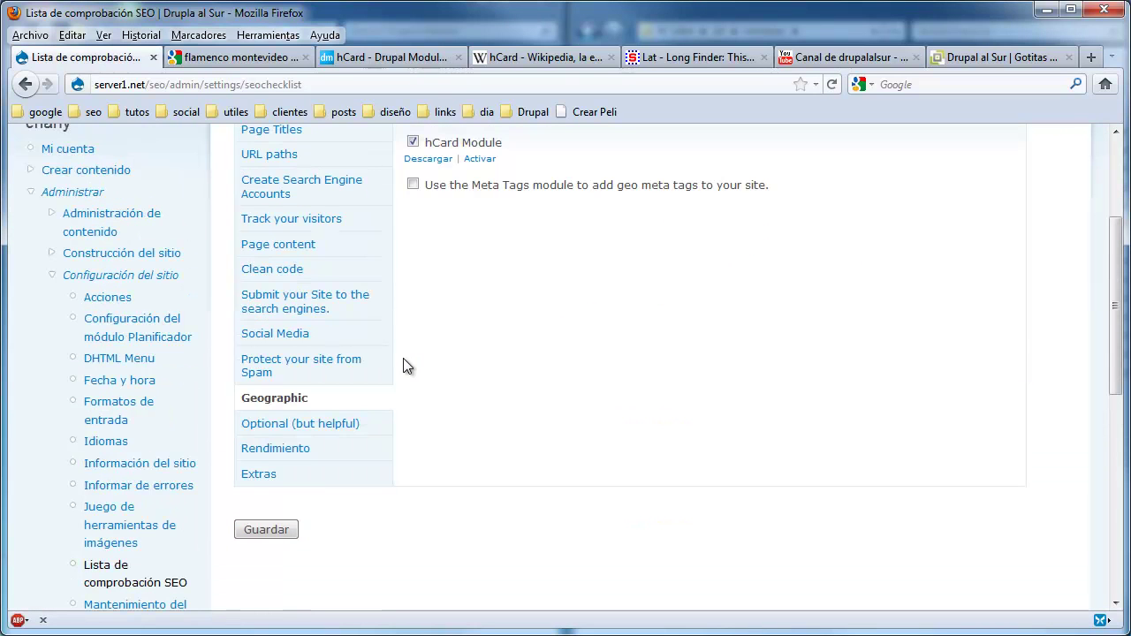
scroll(403, 358, up, 4)
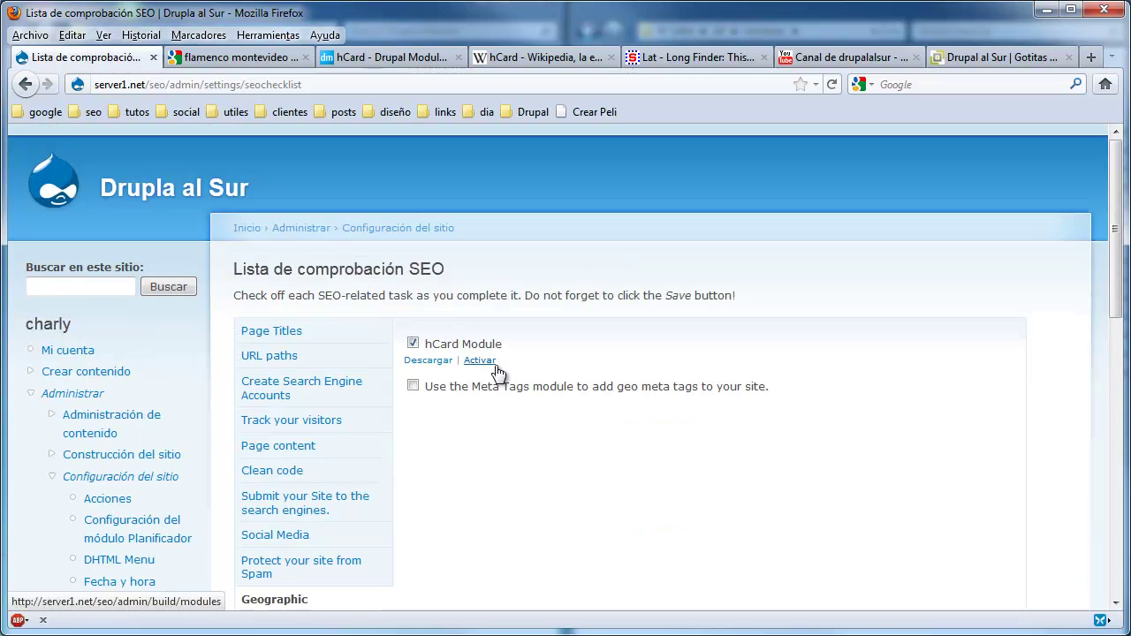
scroll(496, 368, down, 6)
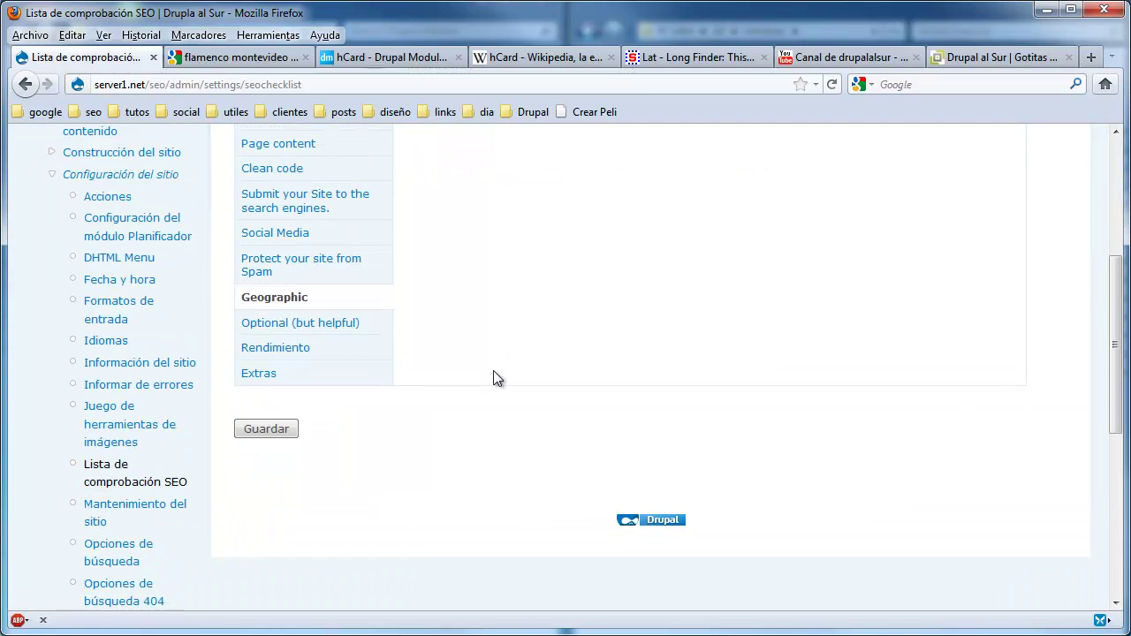
scroll(201, 391, up, 2)
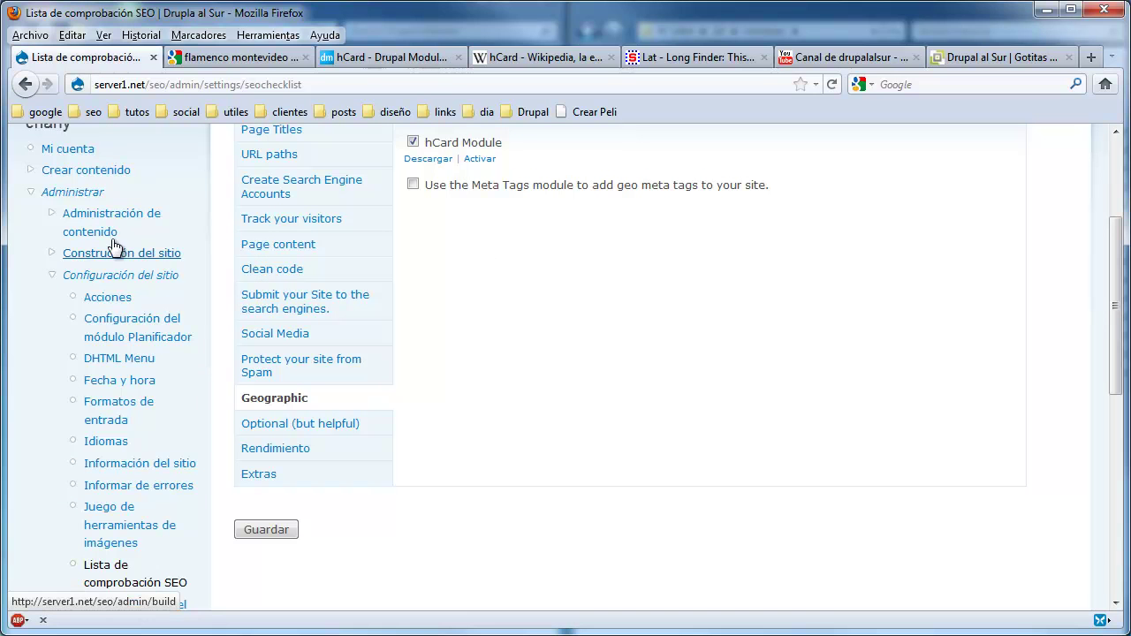
click(66, 253)
click(97, 297)
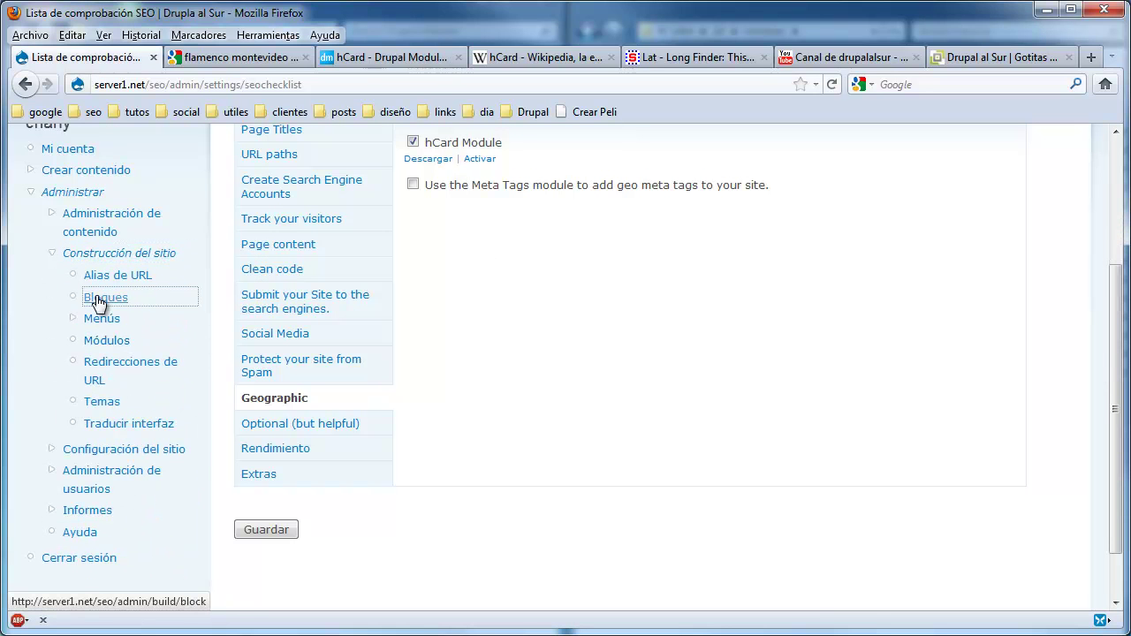
Assign the hCard block to the Pie de página region and save the block list.
scroll(221, 357, down, 11)
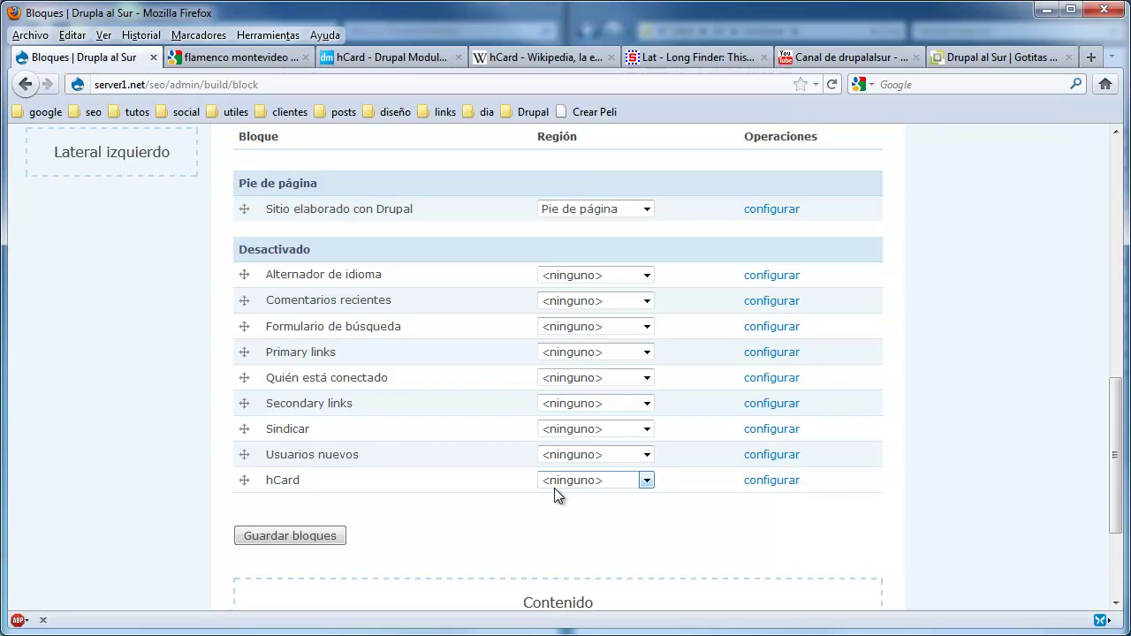
click(648, 485)
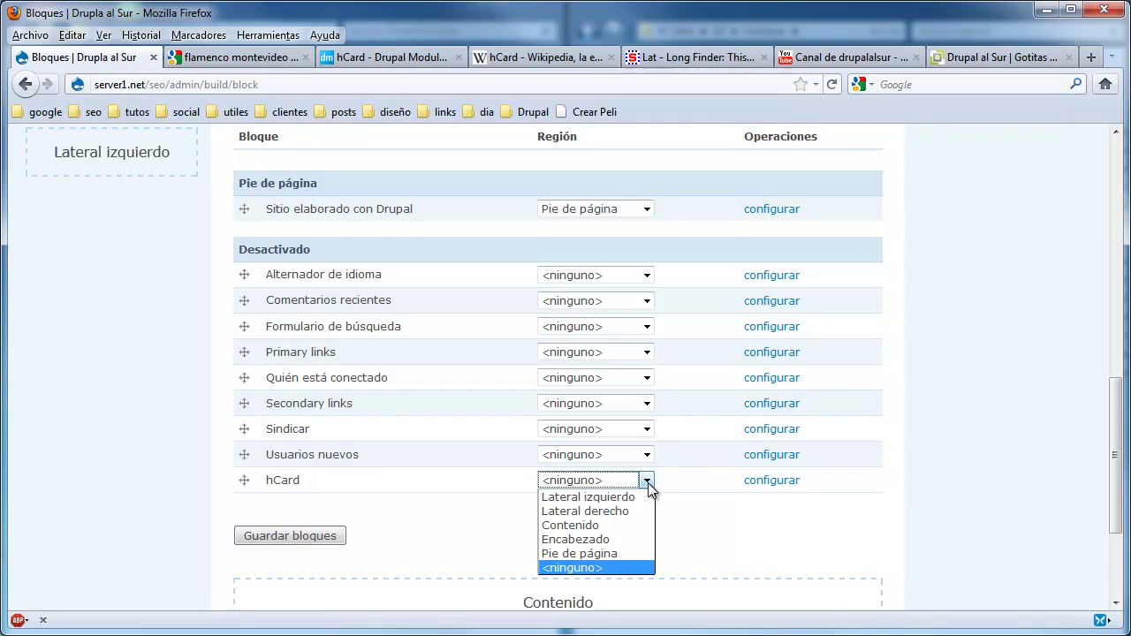
key(Escape)
click(315, 560)
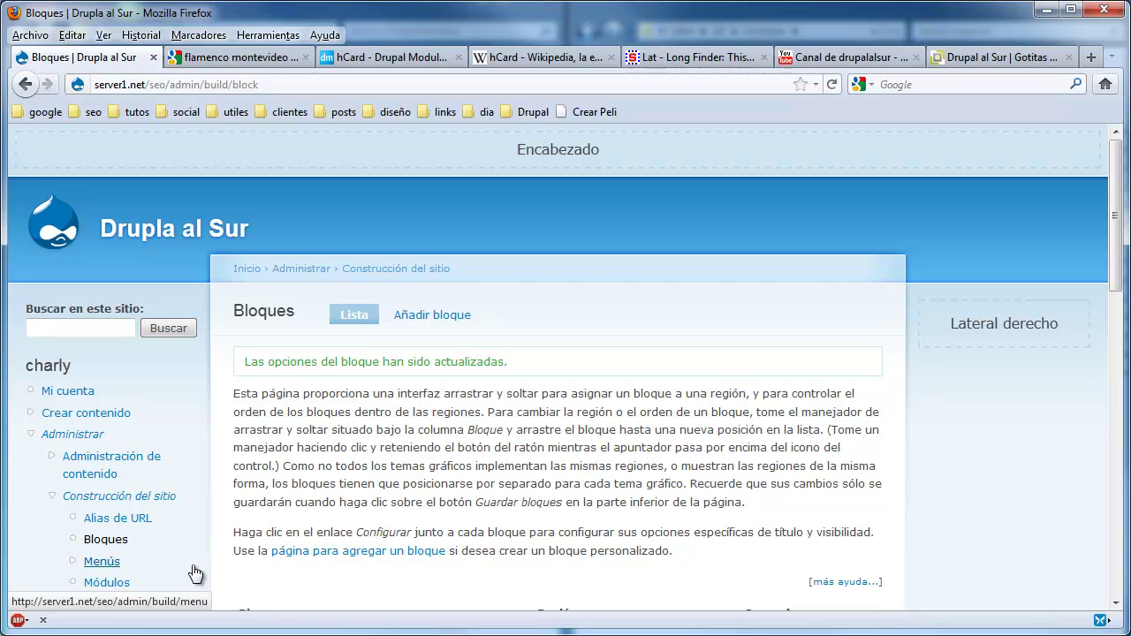
scroll(194, 574, down, 6)
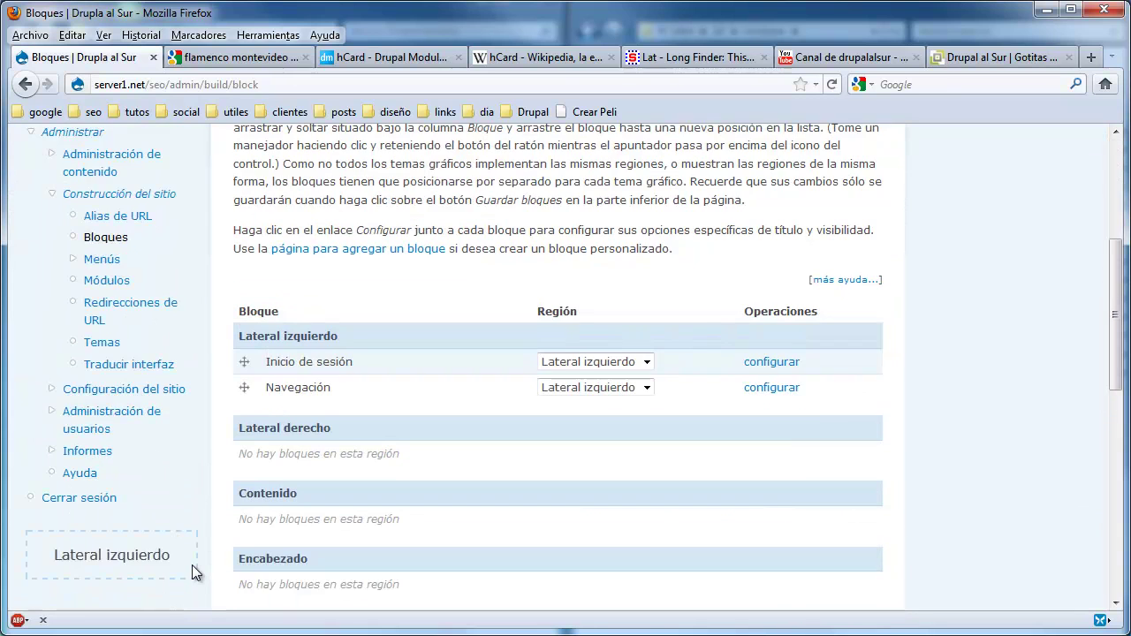
scroll(192, 571, down, 2)
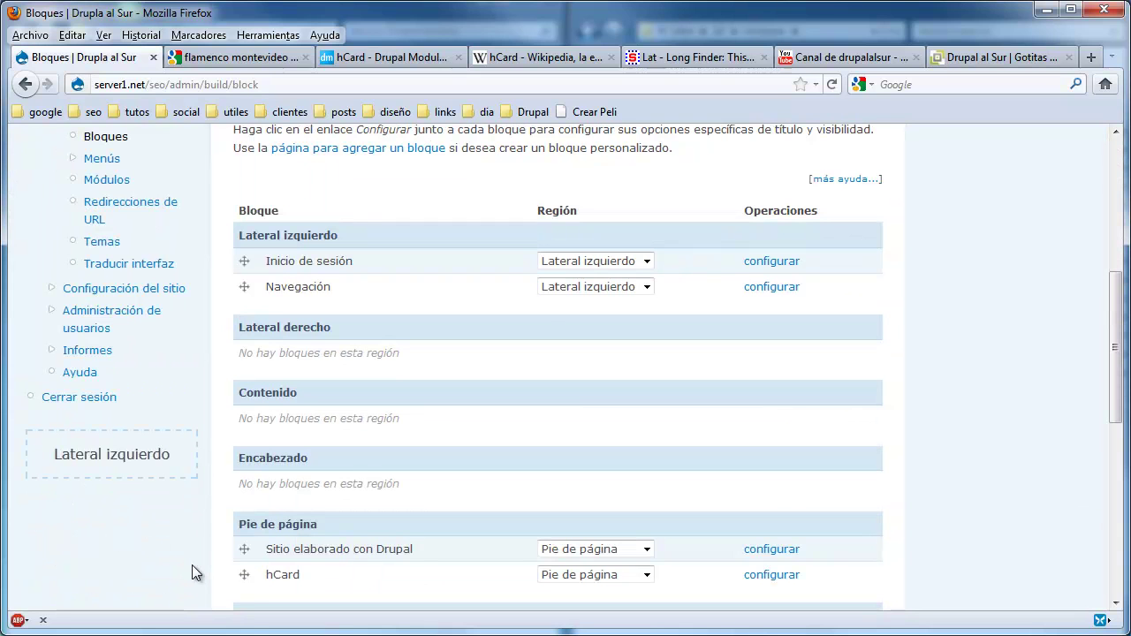
scroll(192, 572, down, 2)
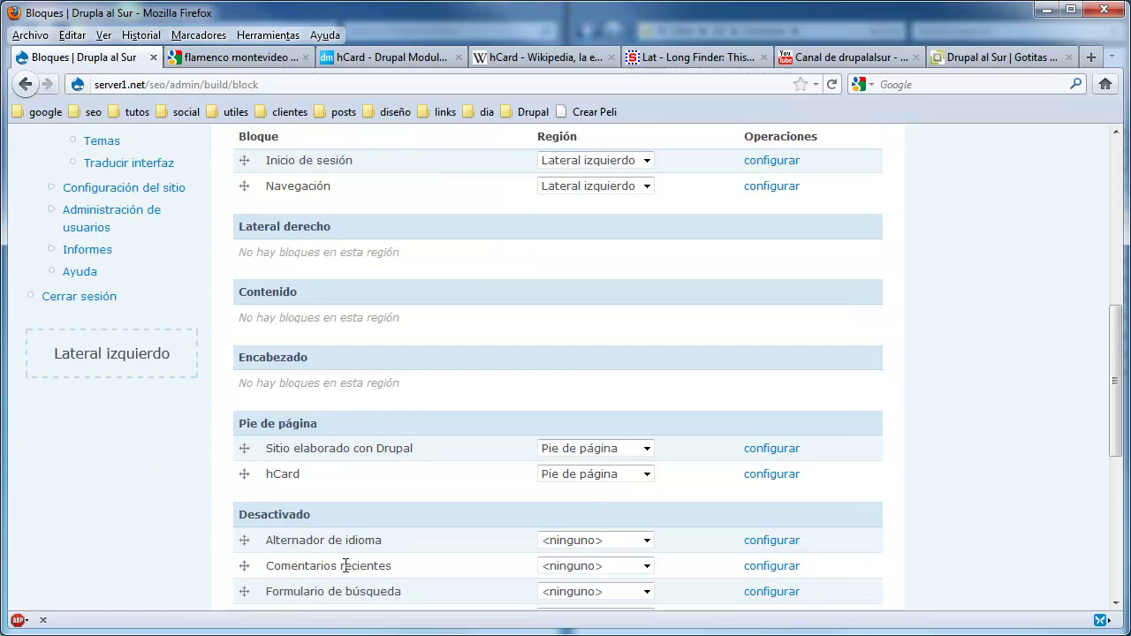
Make the hCard block visible to anonymous and authenticated user roles and save it.
click(774, 475)
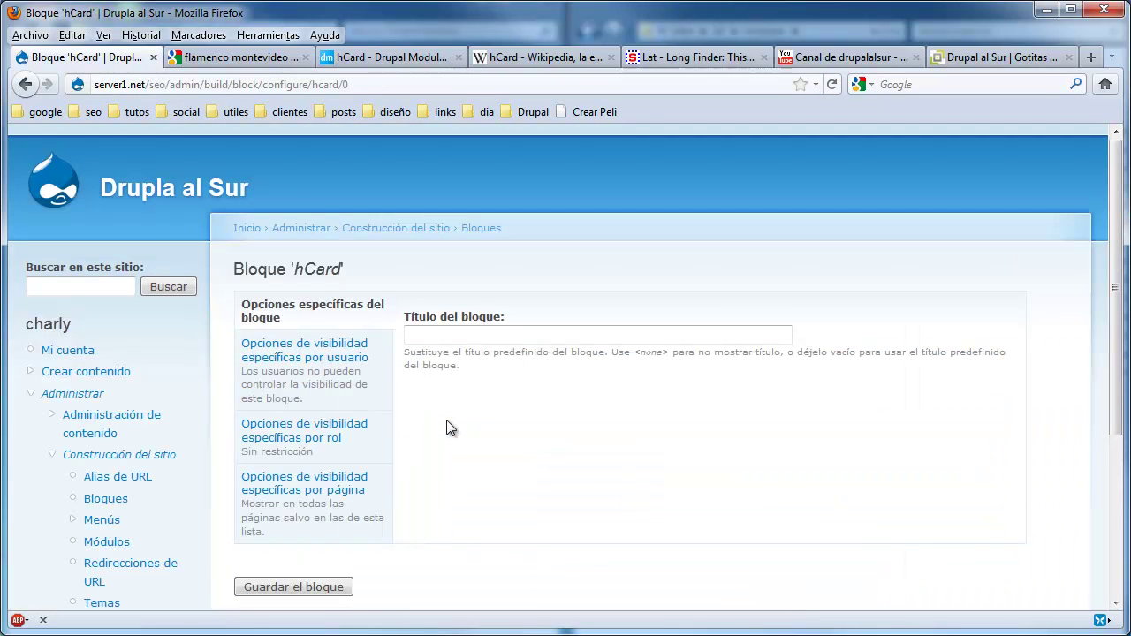
click(436, 333)
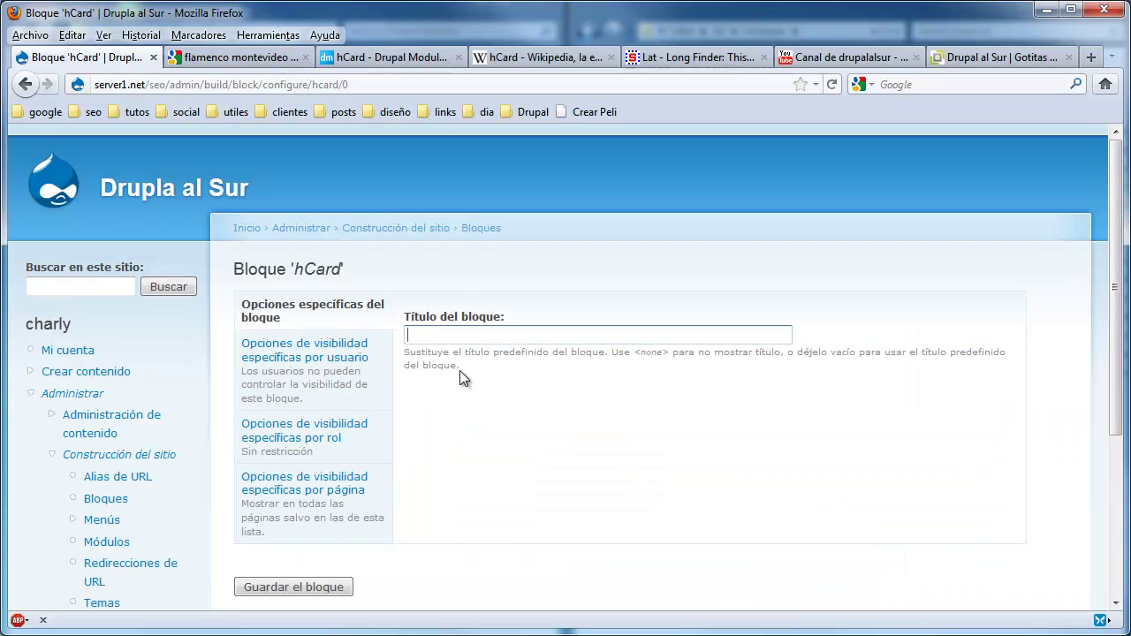
click(336, 360)
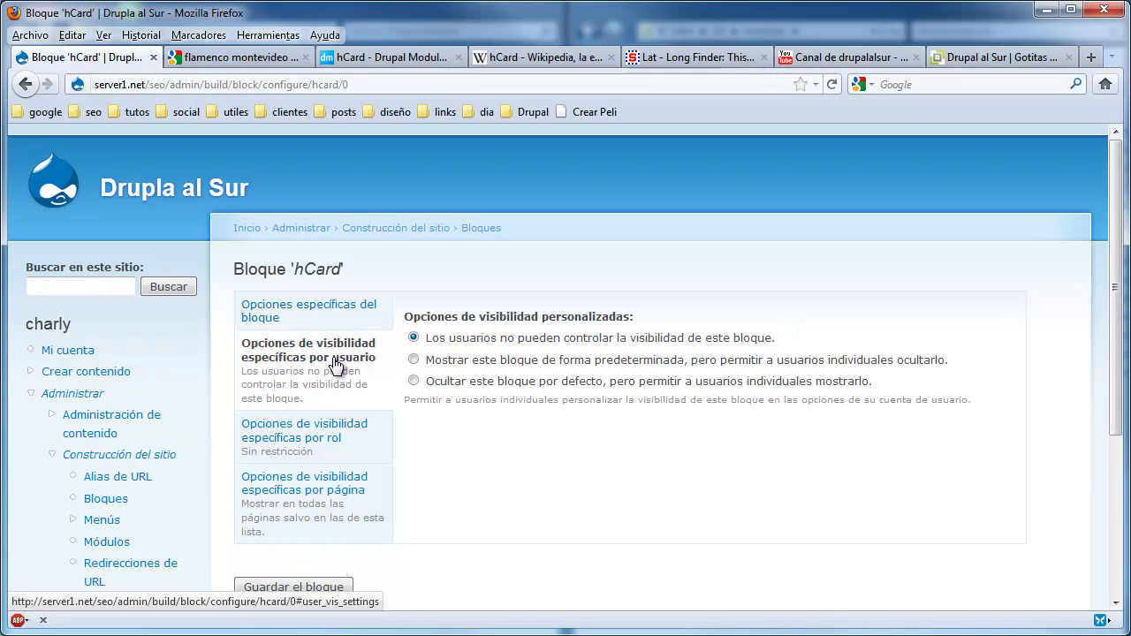
click(314, 424)
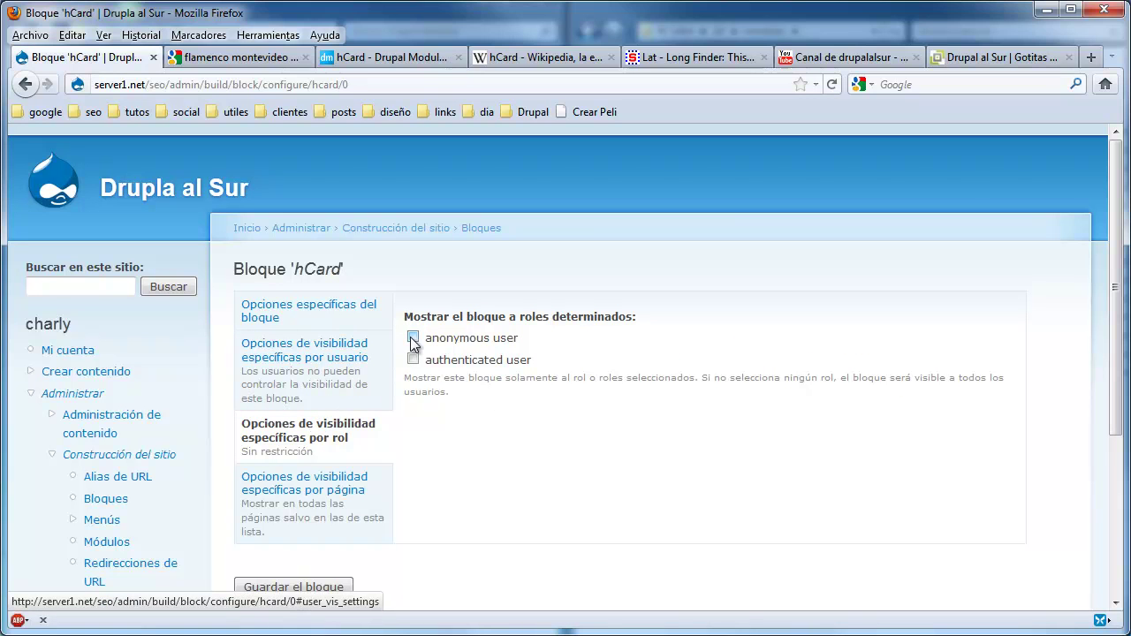
click(412, 338)
click(413, 359)
click(314, 497)
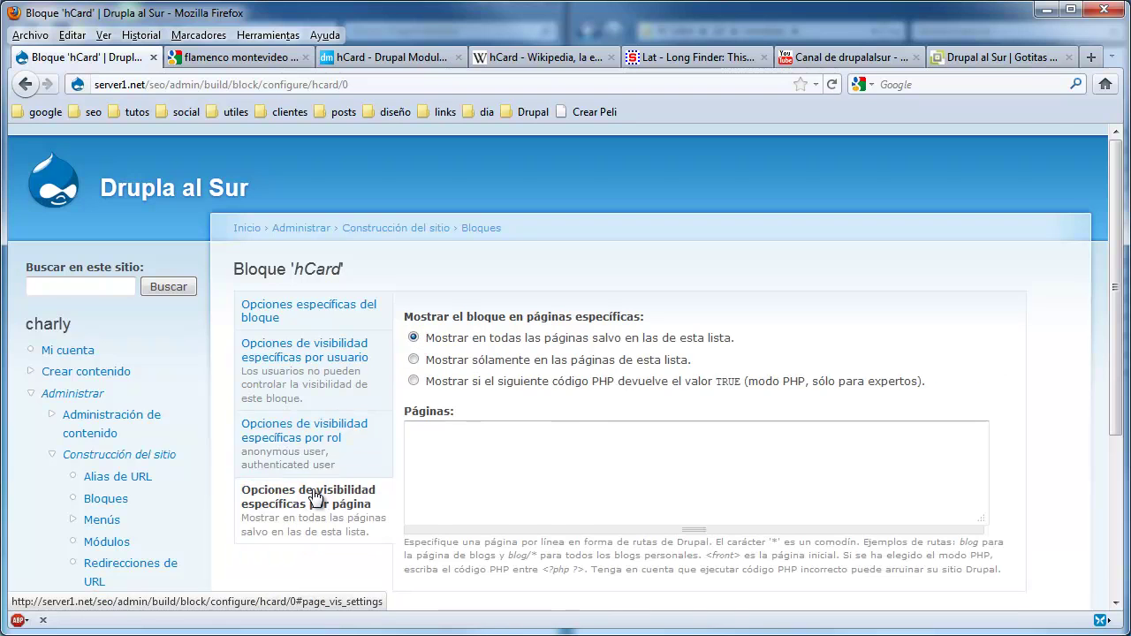
scroll(314, 495, down, 4)
click(296, 433)
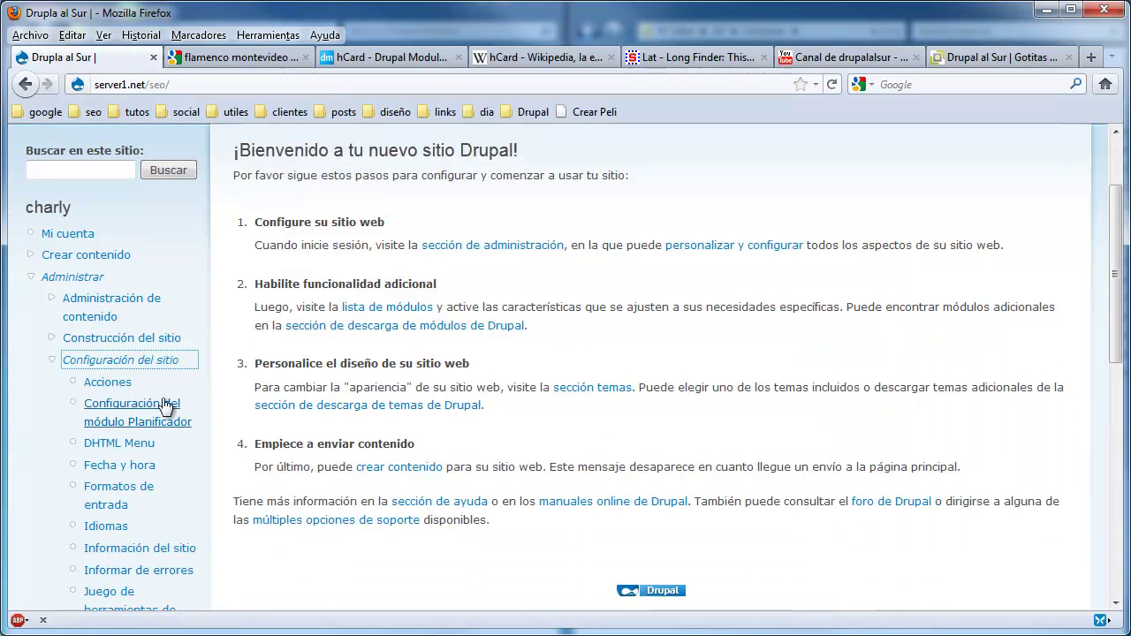
Open the hCard settings page and expand its Full Name fields.
scroll(222, 395, down, 10)
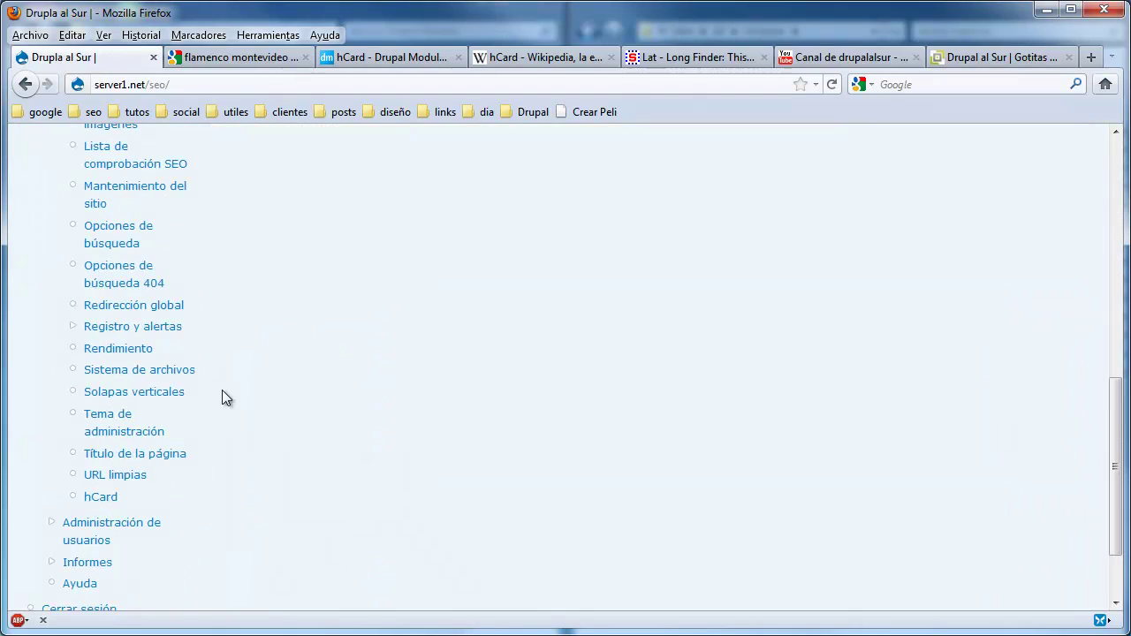
click(101, 497)
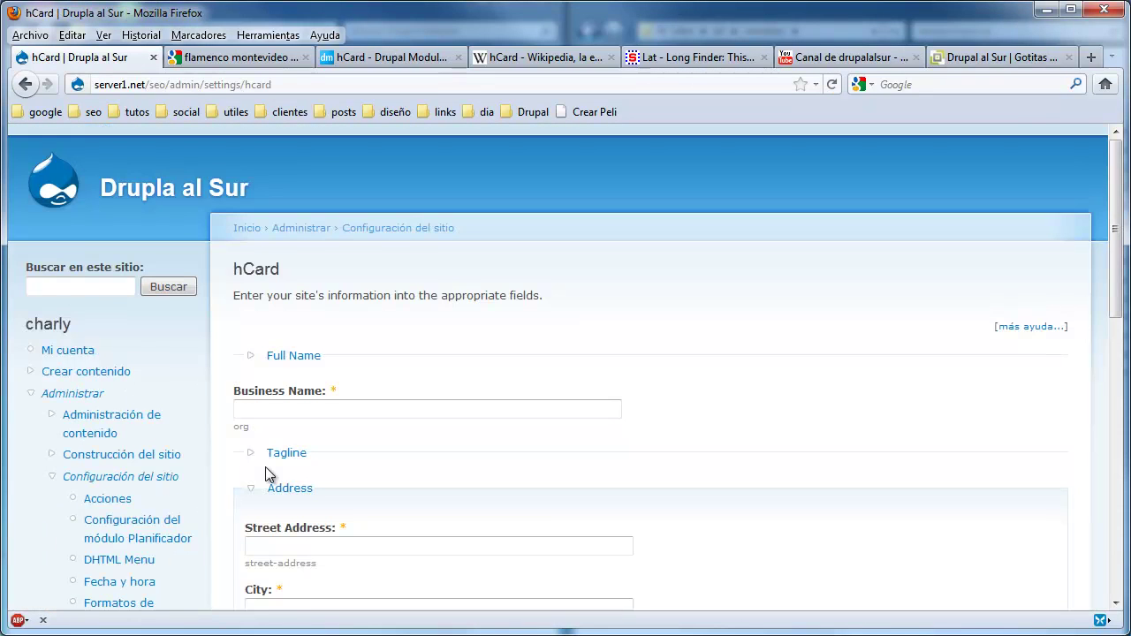
scroll(265, 467, down, 4)
click(368, 210)
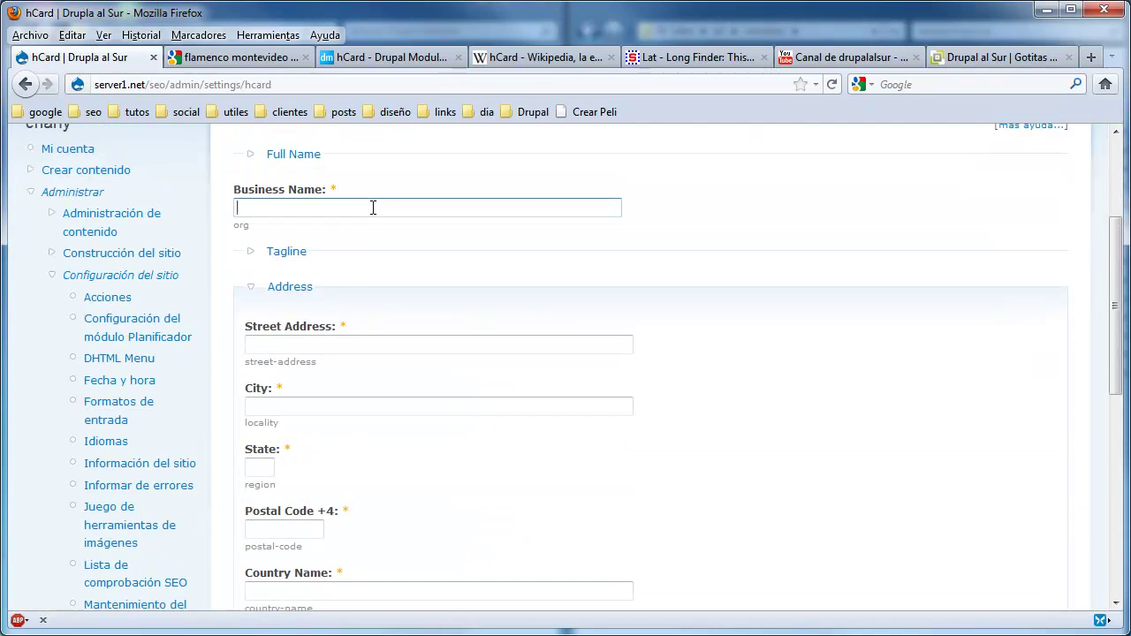
scroll(477, 269, up, 2)
click(264, 258)
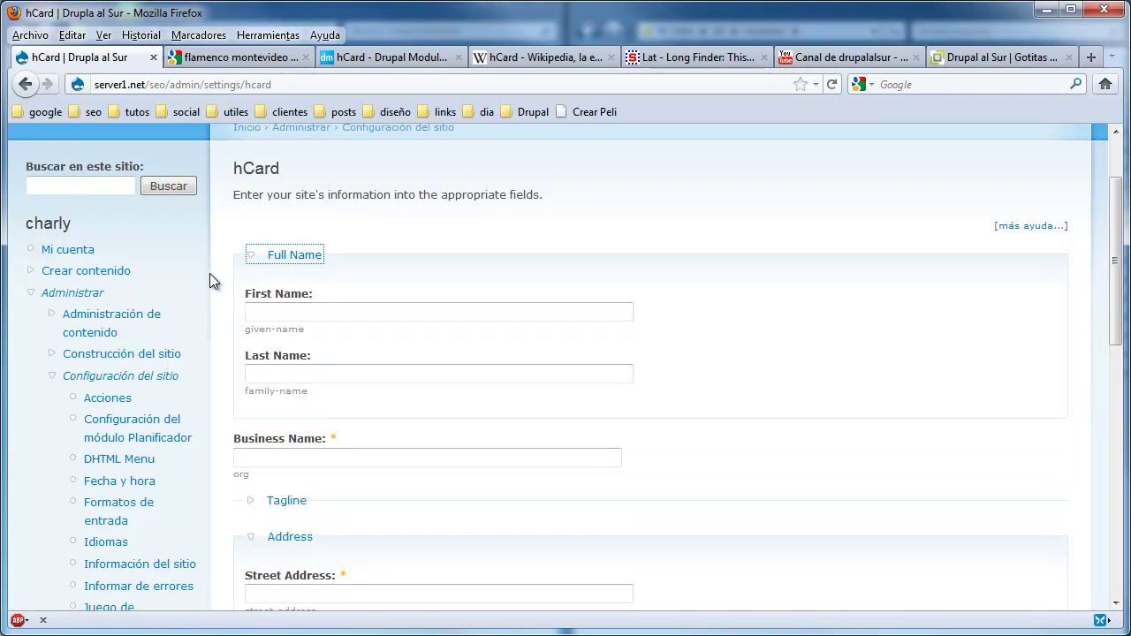
Enter the contact's first and last name and the business name Drupal al Sur.
click(332, 318)
text(charly)
key(Tab)
text(drupal ala)
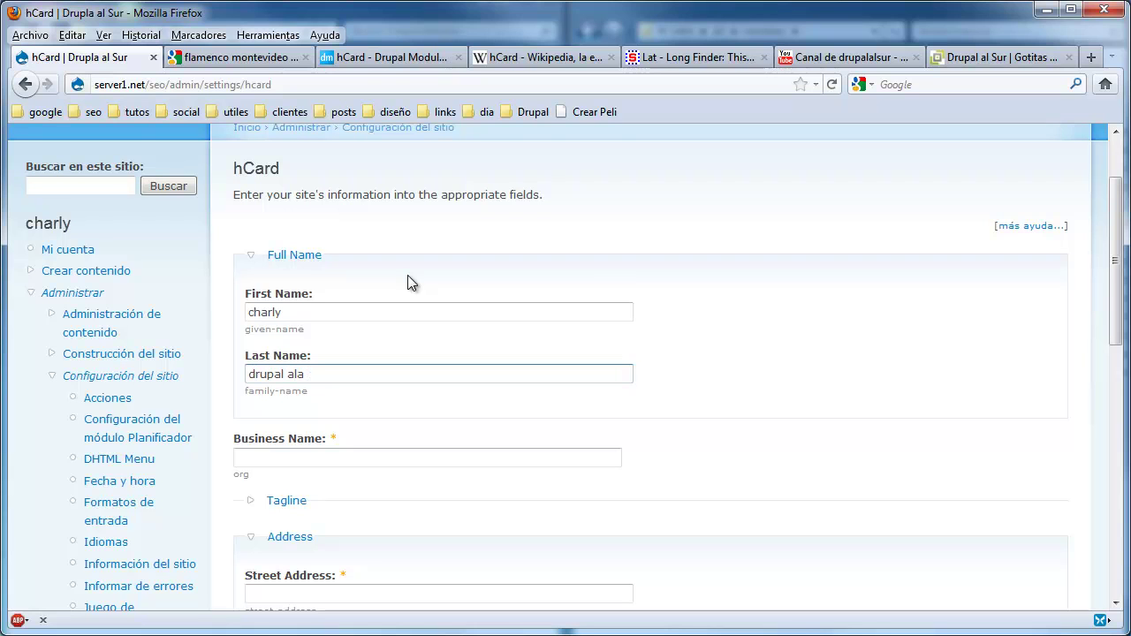
key(BackSpace)
key(BackSpace)
text(sur)
key(Tab)
text(Drupal al Sur)
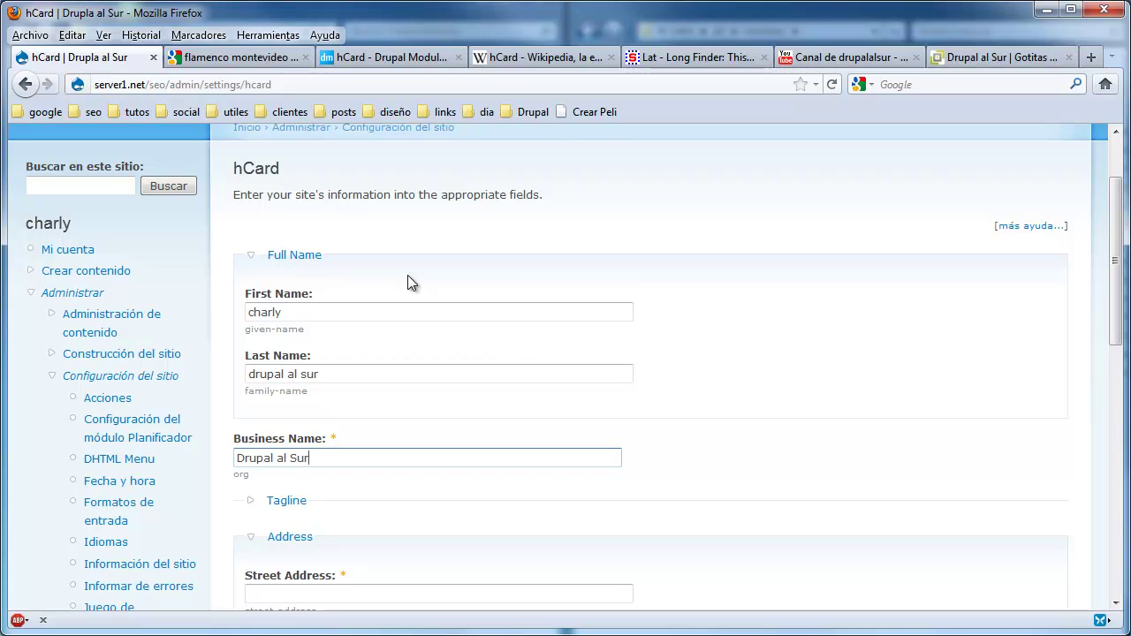
key(Tab)
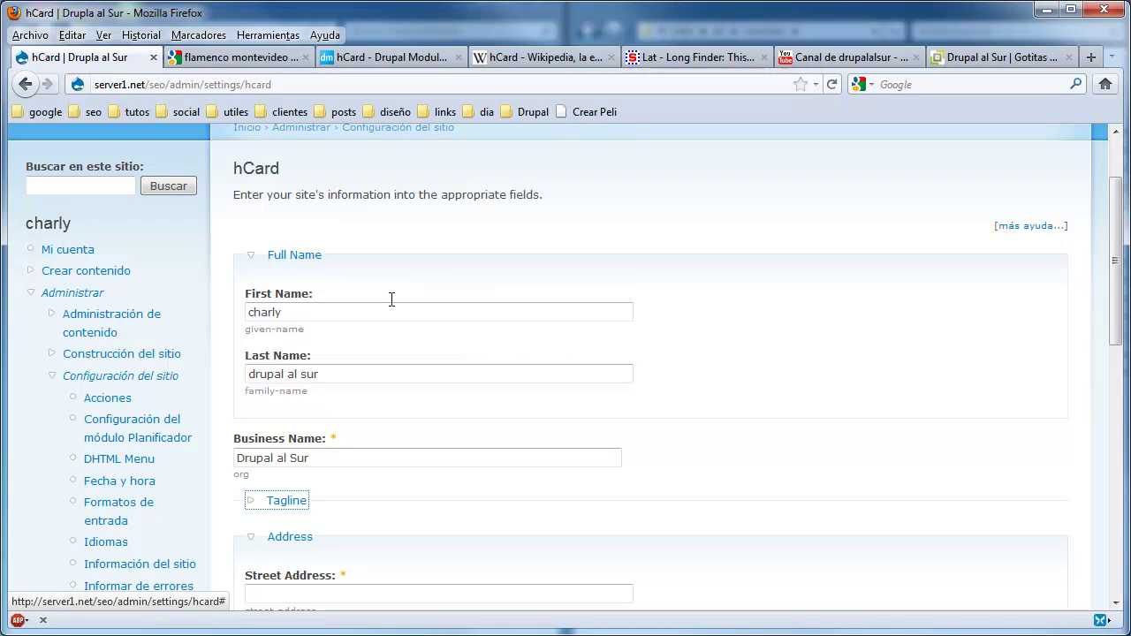
Fill in the street address, city Montevideo and postal code.
scroll(545, 357, down, 2)
scroll(730, 366, down, 4)
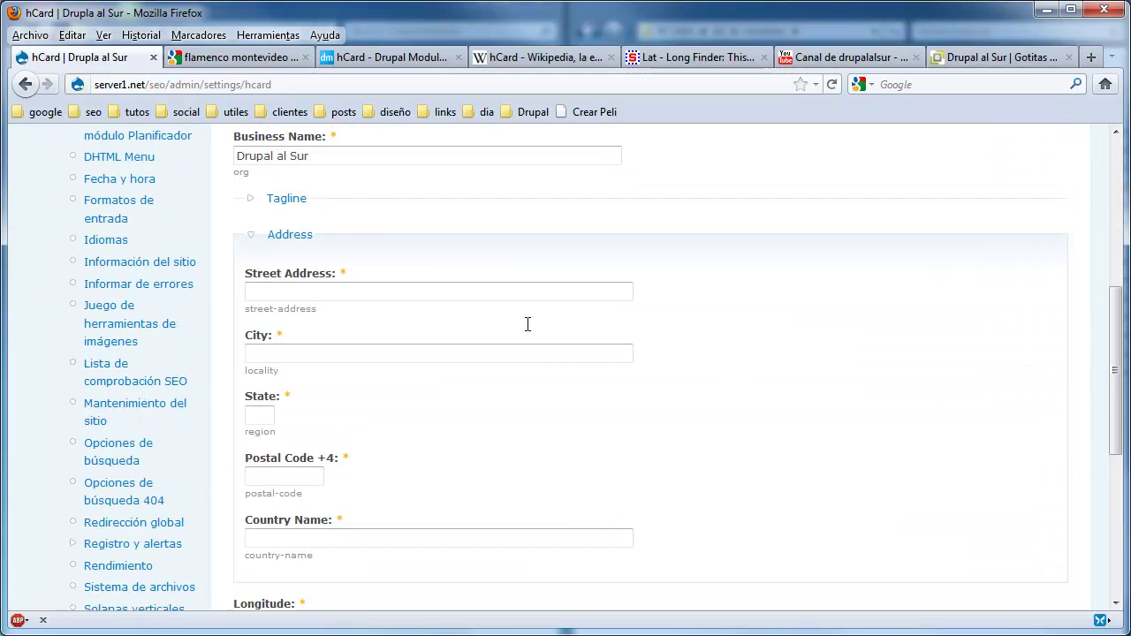
click(287, 201)
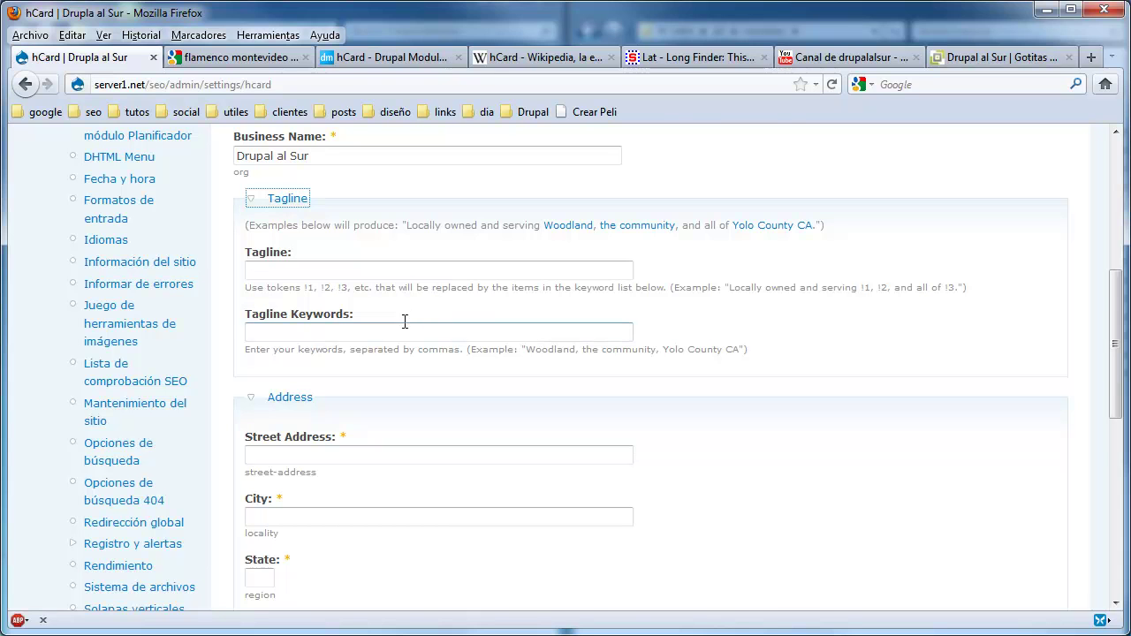
scroll(389, 349, down, 2)
click(344, 353)
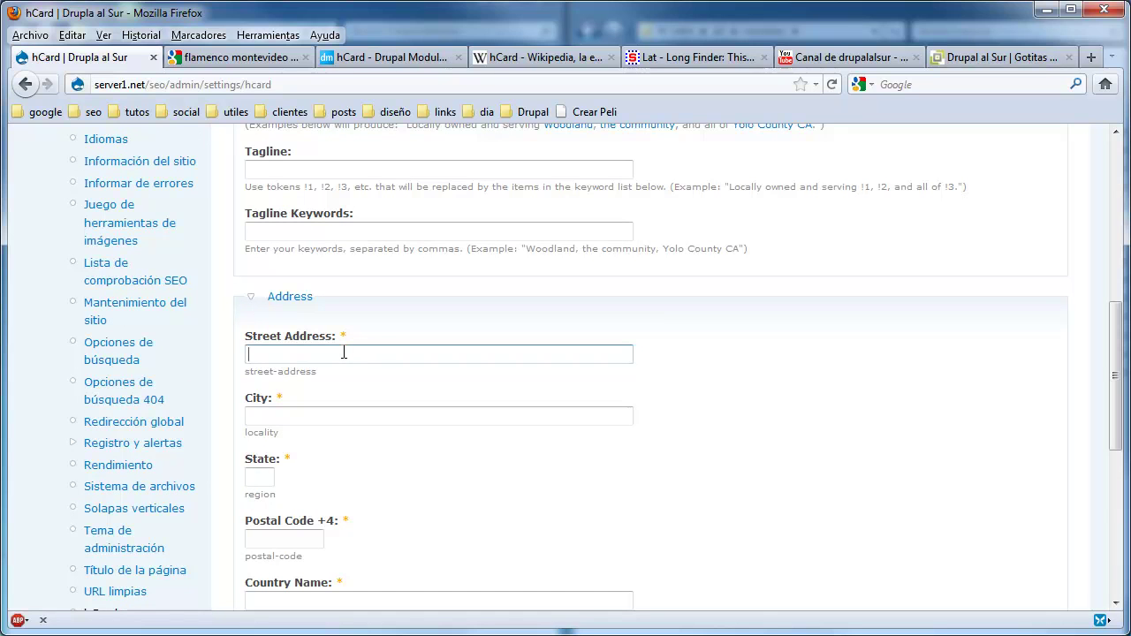
text(cno. vecinal 789)
key(Tab)
text(Mo)
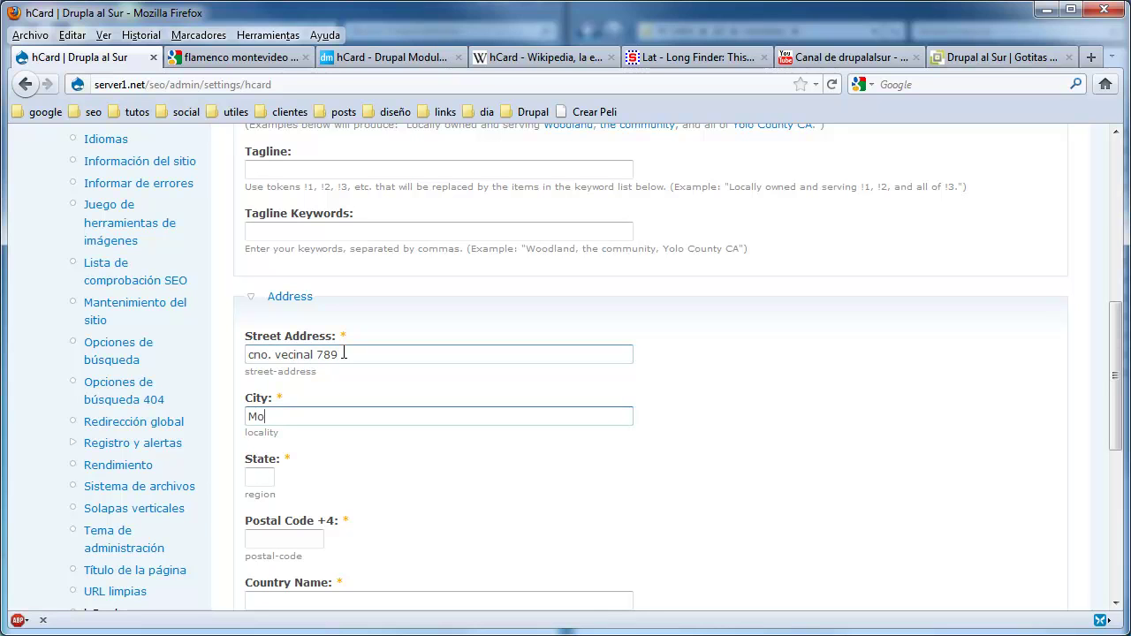
text(ntevideo)
key(Tab)
key(Tab)
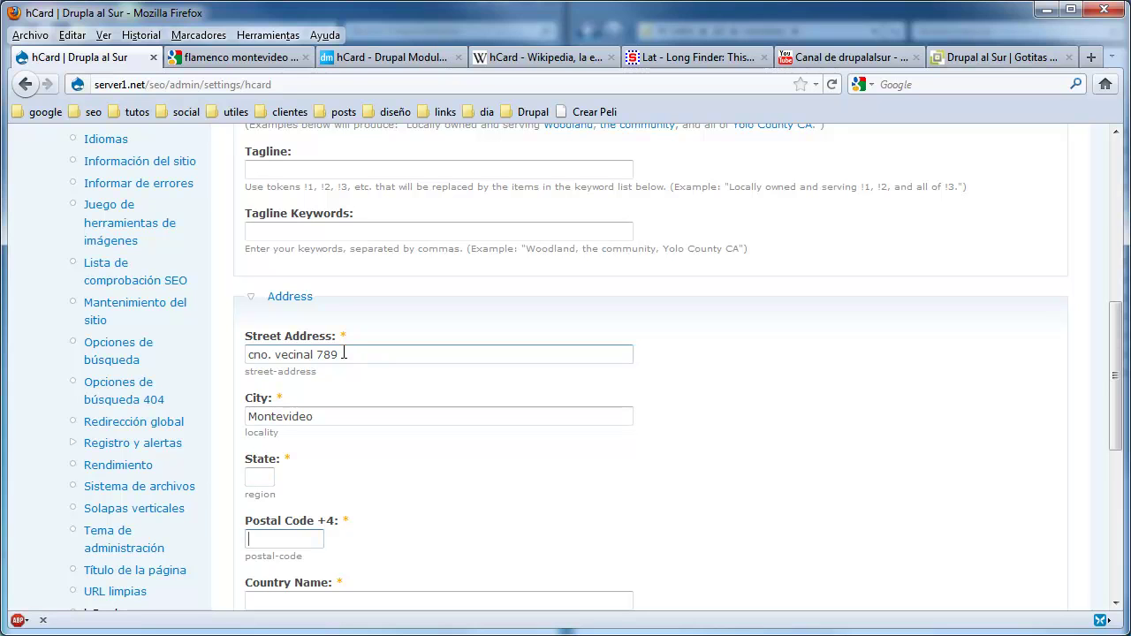
text(113000)
key(Tab)
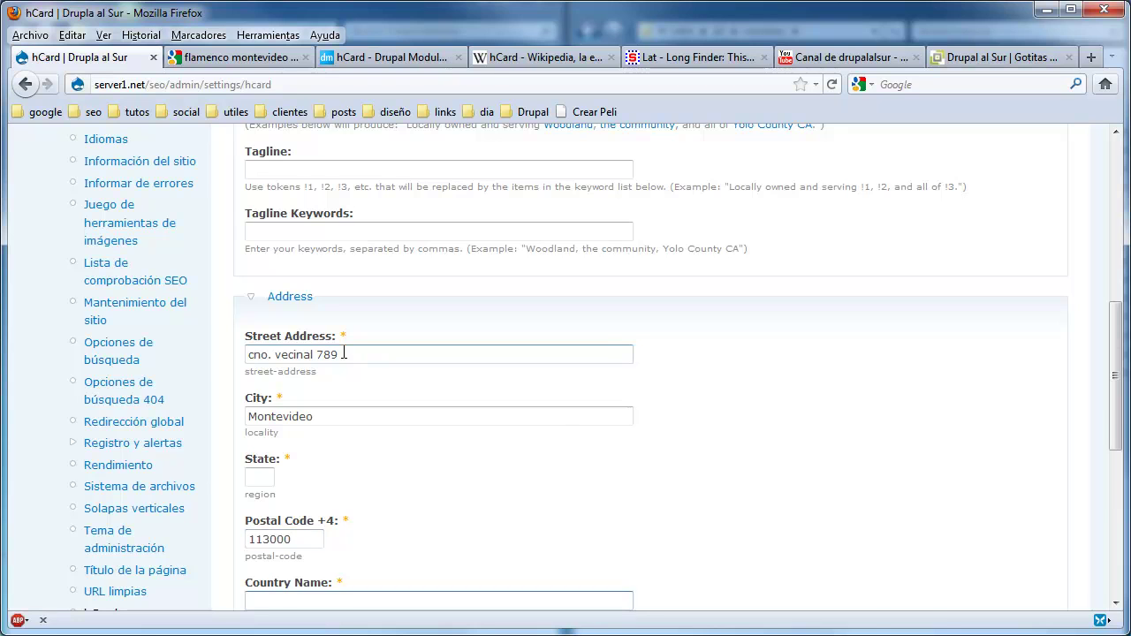
Set the country to Uruguay and fill in the State field.
scroll(371, 363, down, 4)
text(Uruguay)
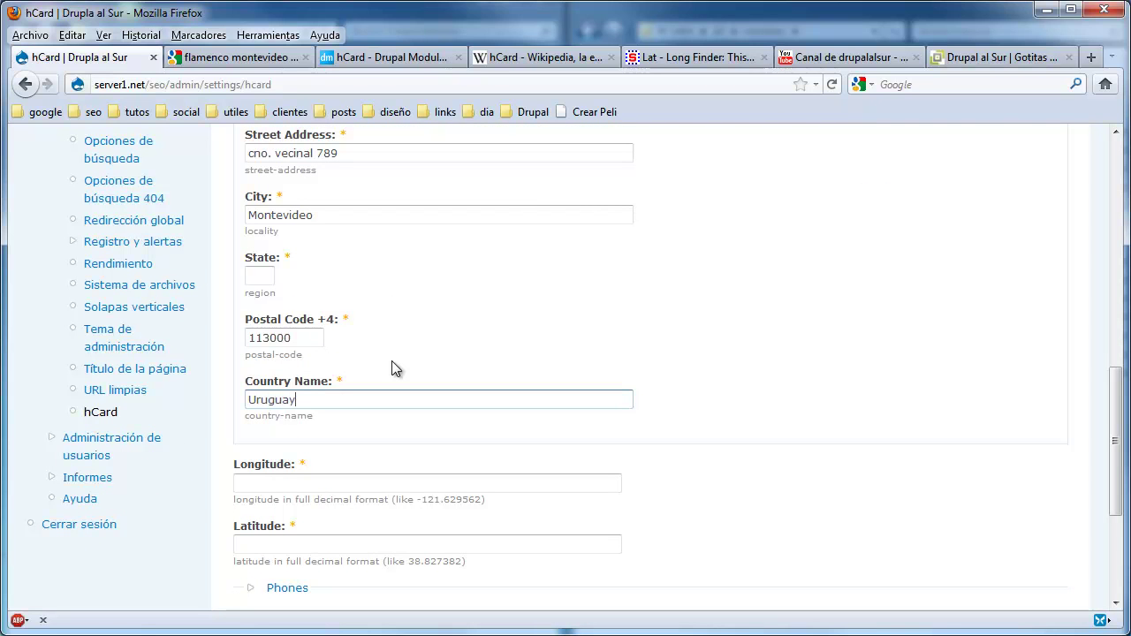
key(Tab)
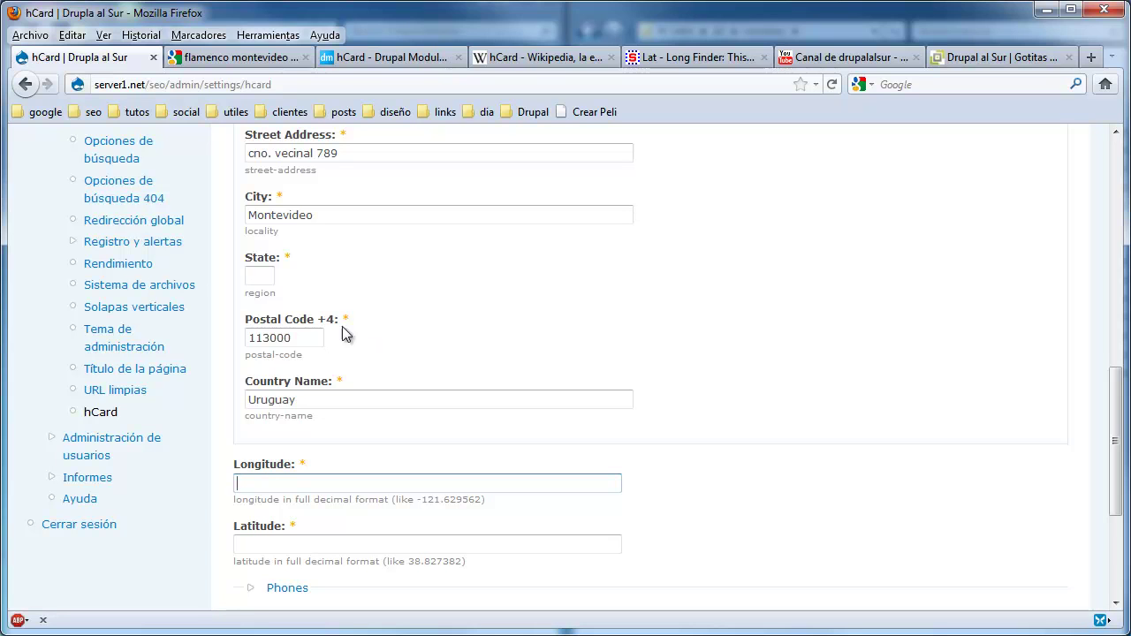
click(269, 277)
text(UY)
click(426, 481)
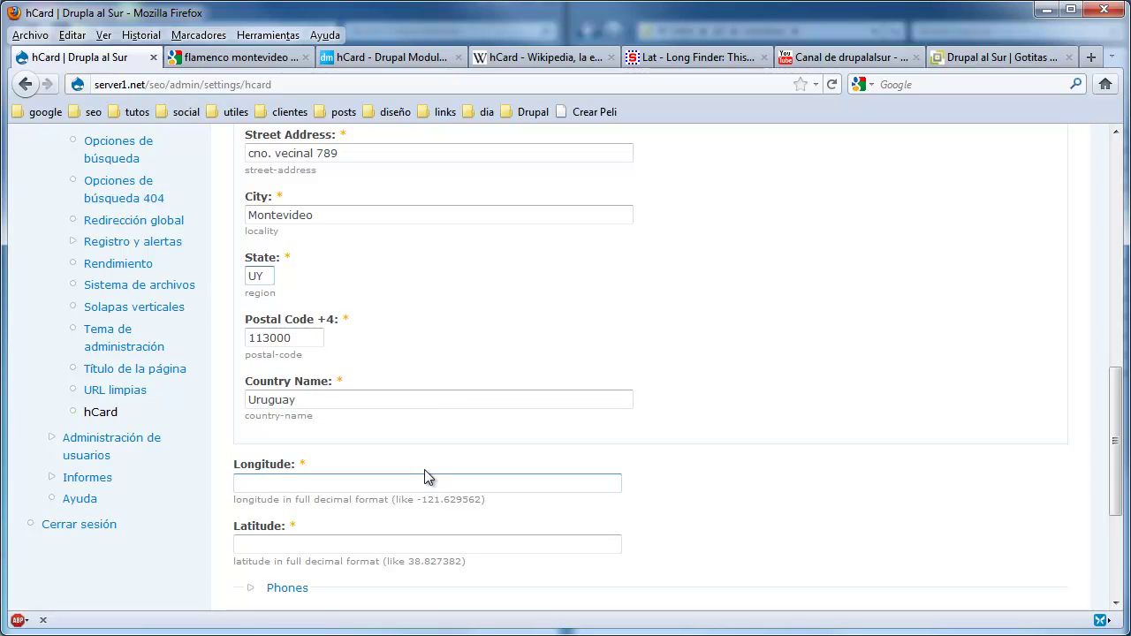
click(698, 57)
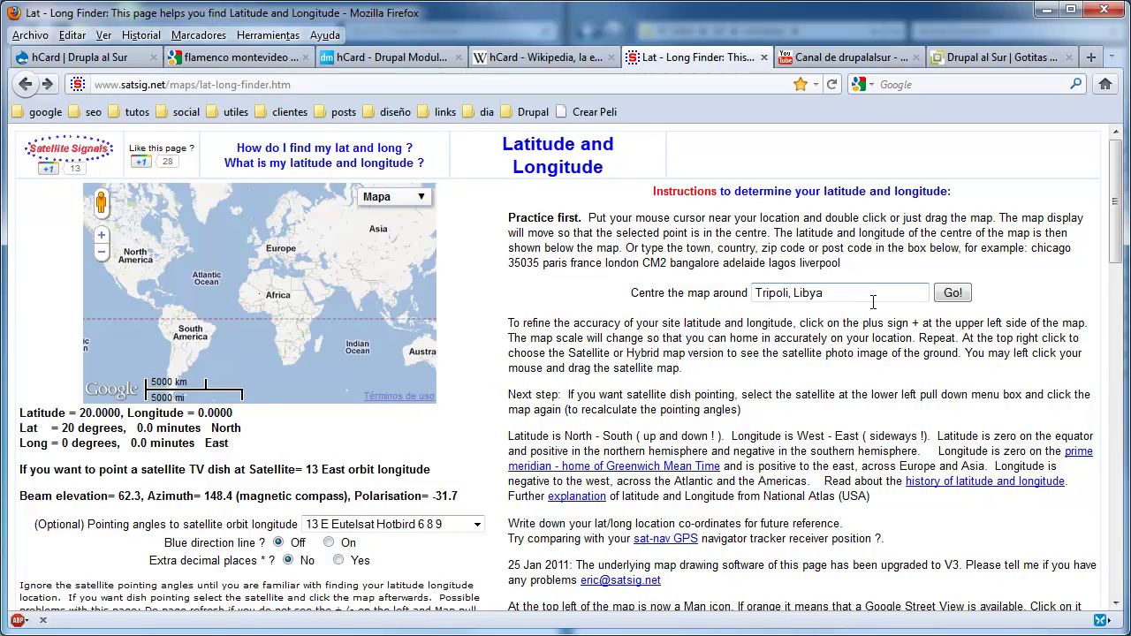
Centre the Lat-Long Finder map on 'montevideo, uruguay'.
drag(873, 295, 720, 310)
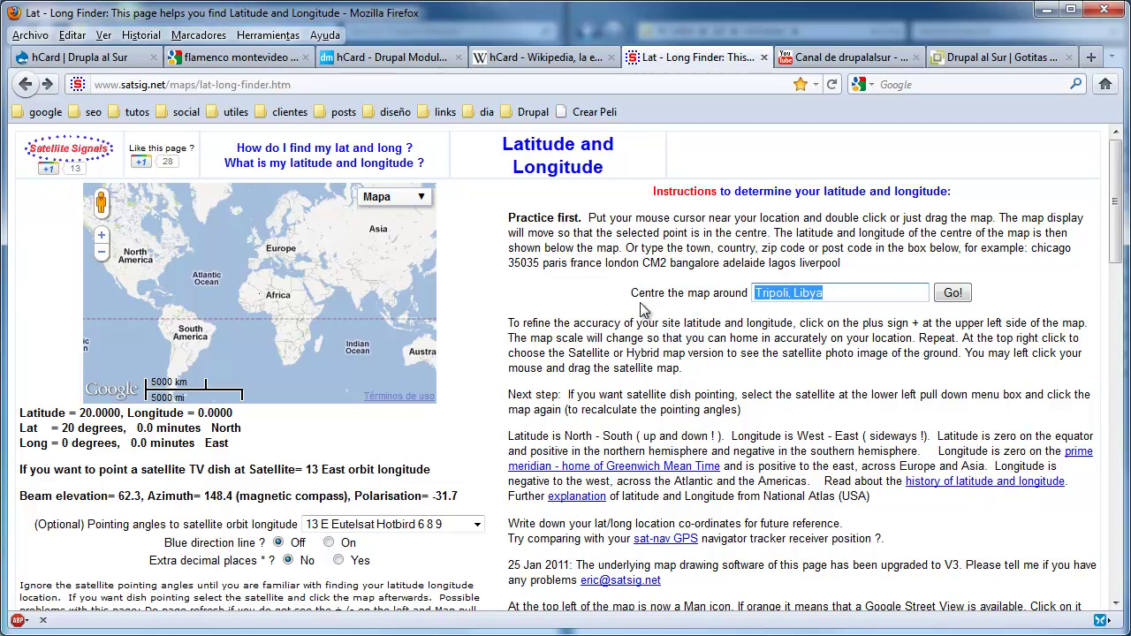
text(montevideo)
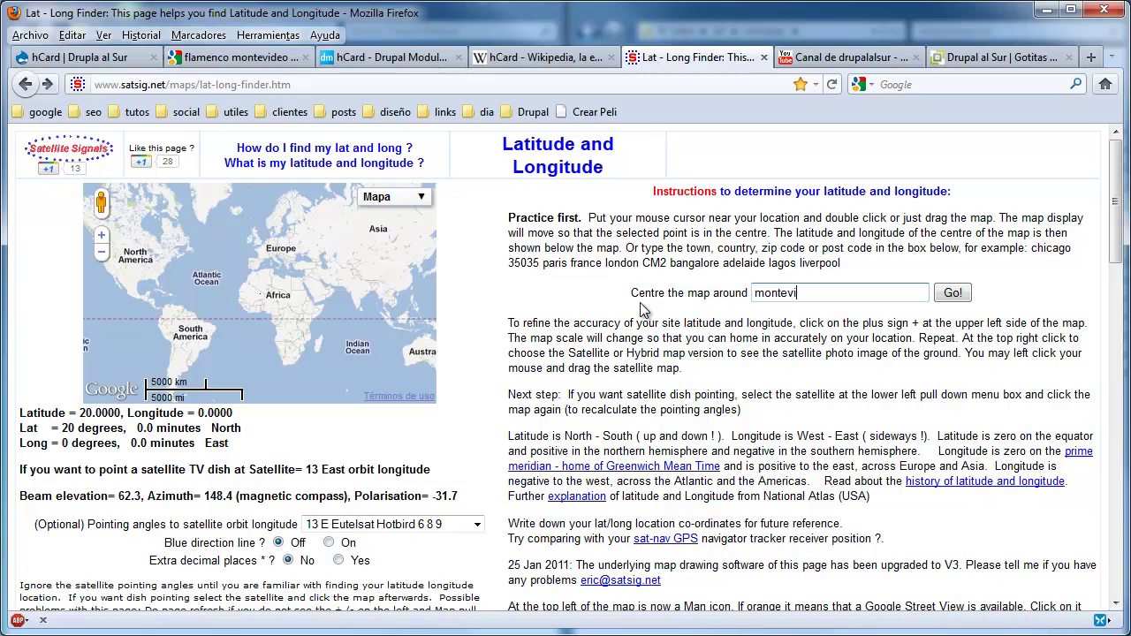
text(, uruguay)
click(952, 292)
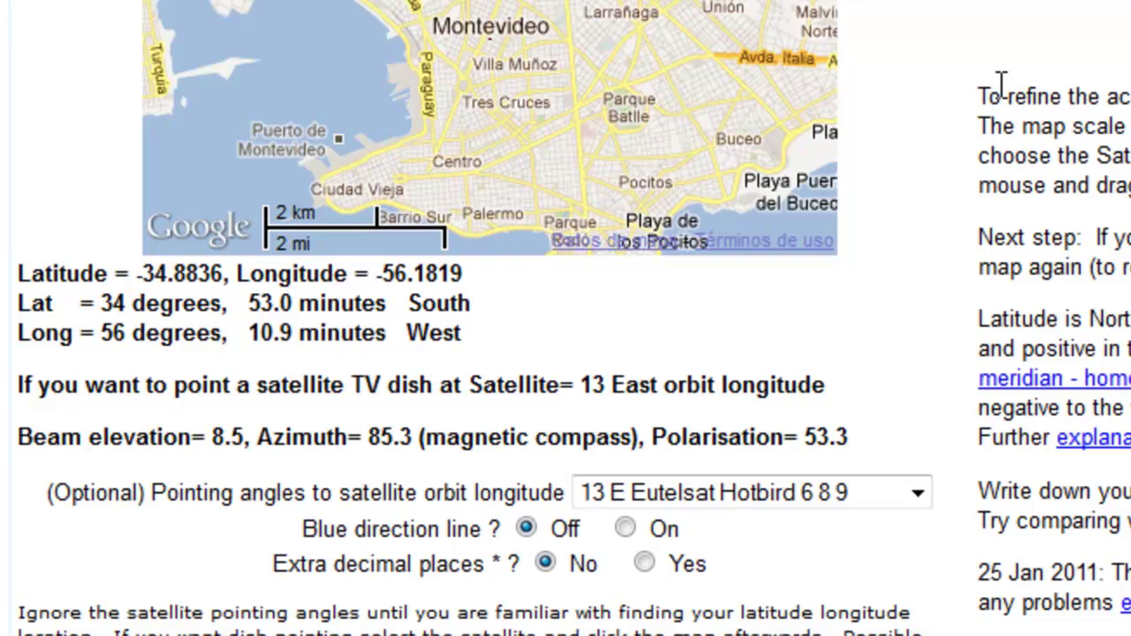
Copy latitude -34.8836 from the finder into the hCard Latitude field.
drag(143, 274, 188, 274)
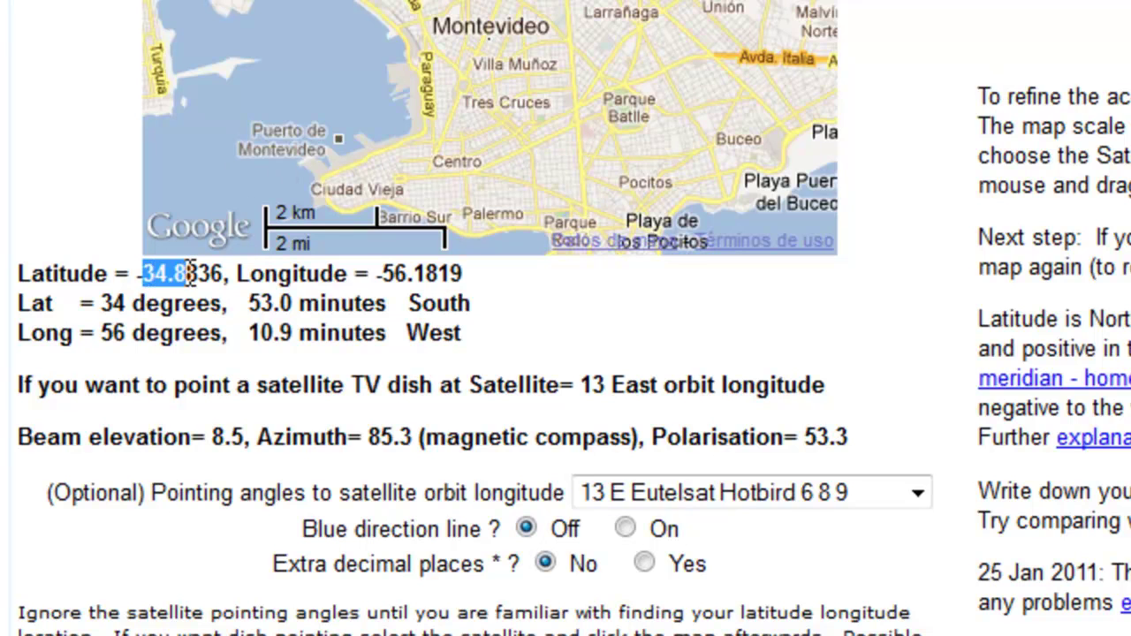
click(220, 274)
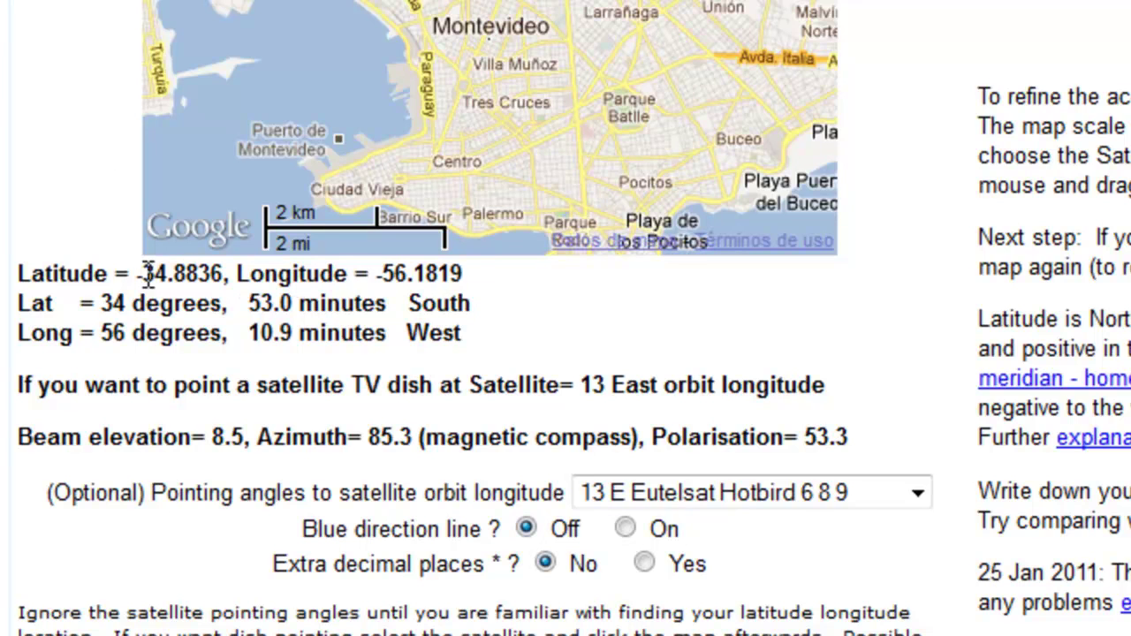
drag(224, 274, 141, 278)
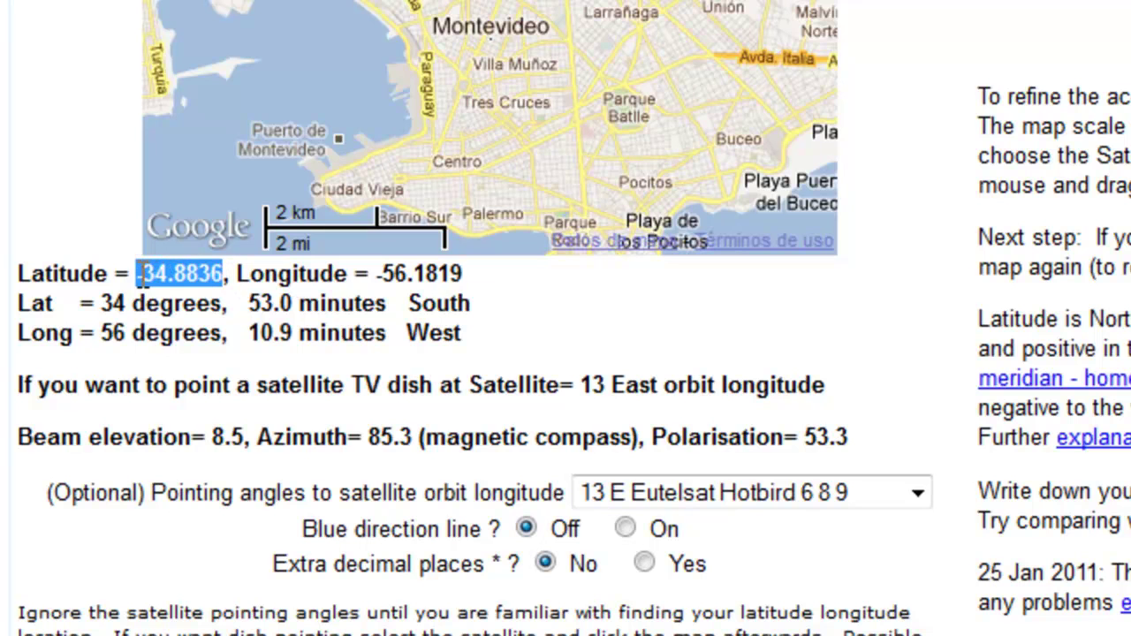
right_click(148, 276)
click(220, 303)
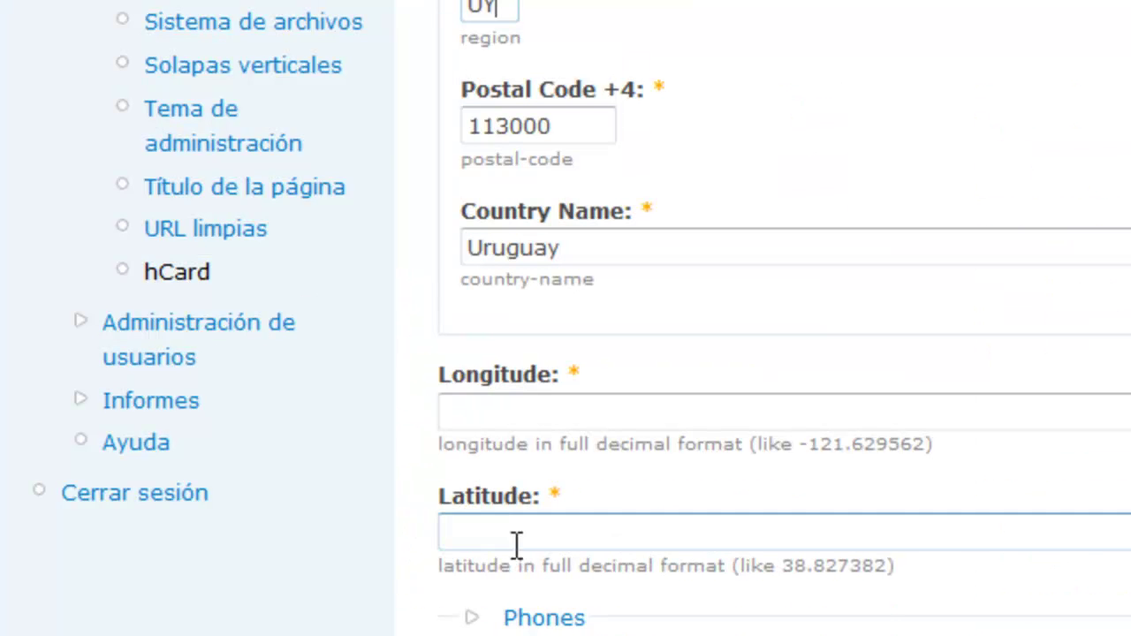
click(611, 415)
click(598, 522)
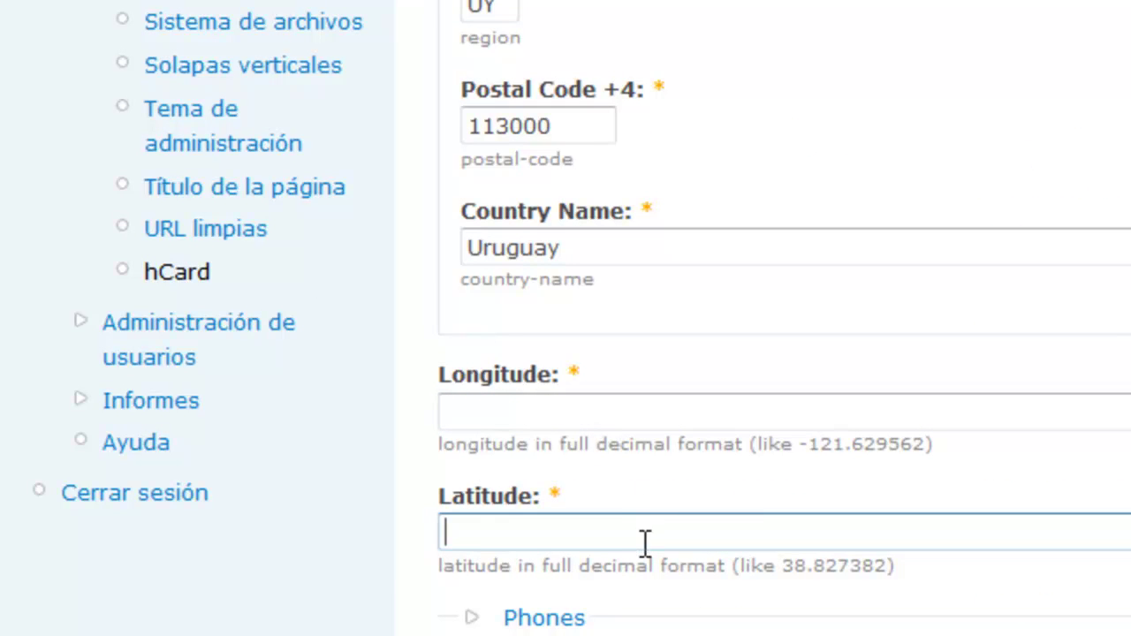
key(ctrl+v)
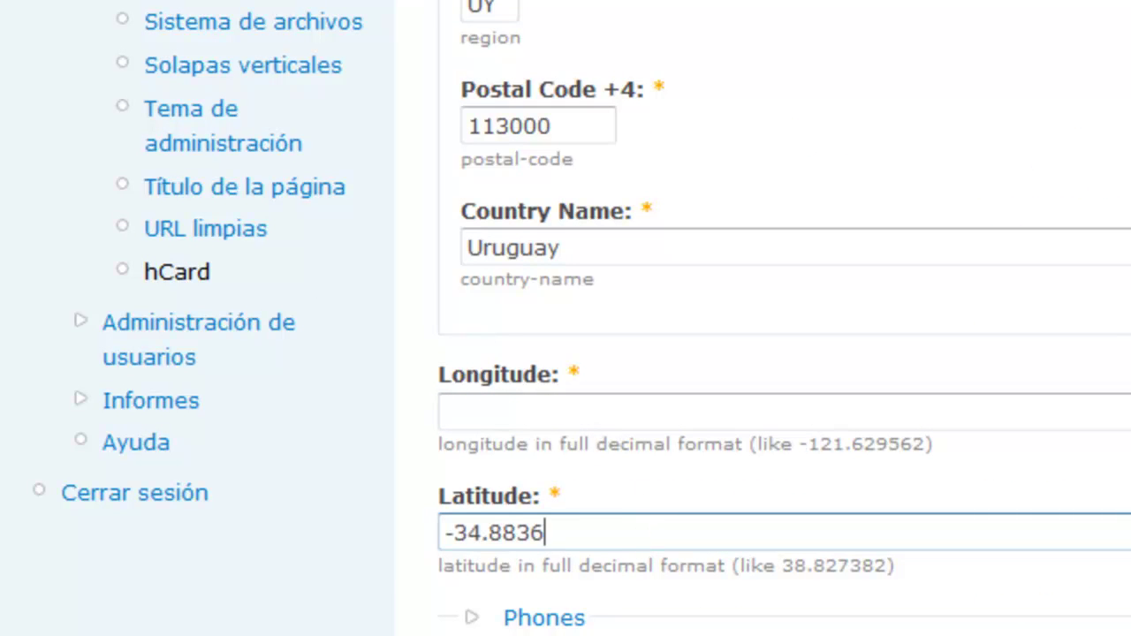
key(alt+Tab)
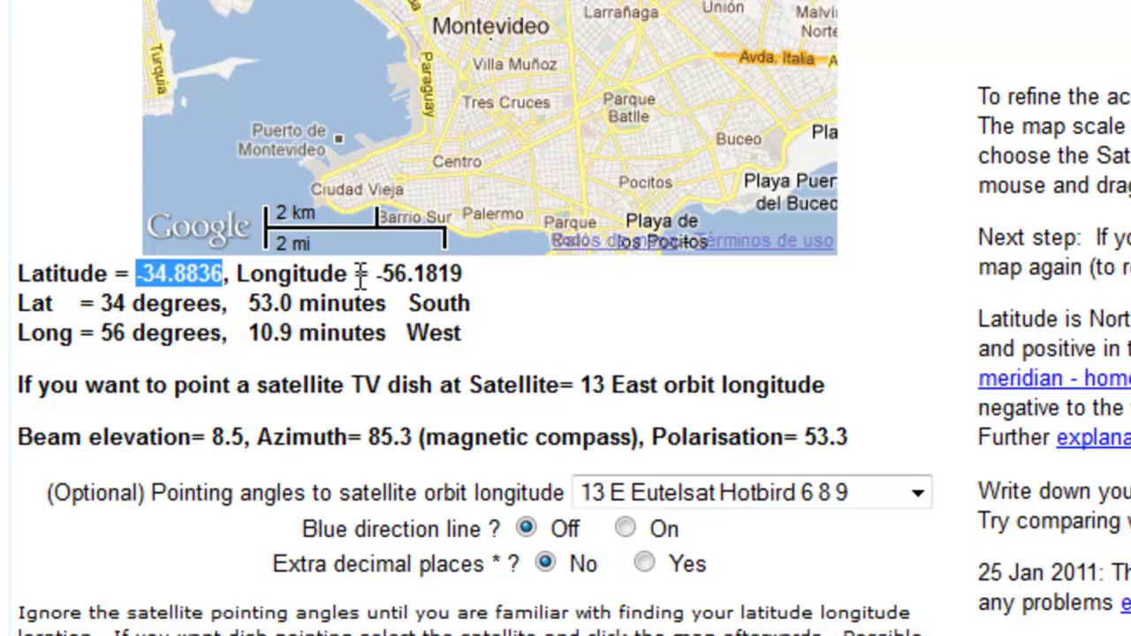
Copy longitude -56.1819 from the finder into the hCard Longitude field.
drag(376, 273, 463, 274)
right_click(453, 276)
click(515, 299)
key(alt+Tab)
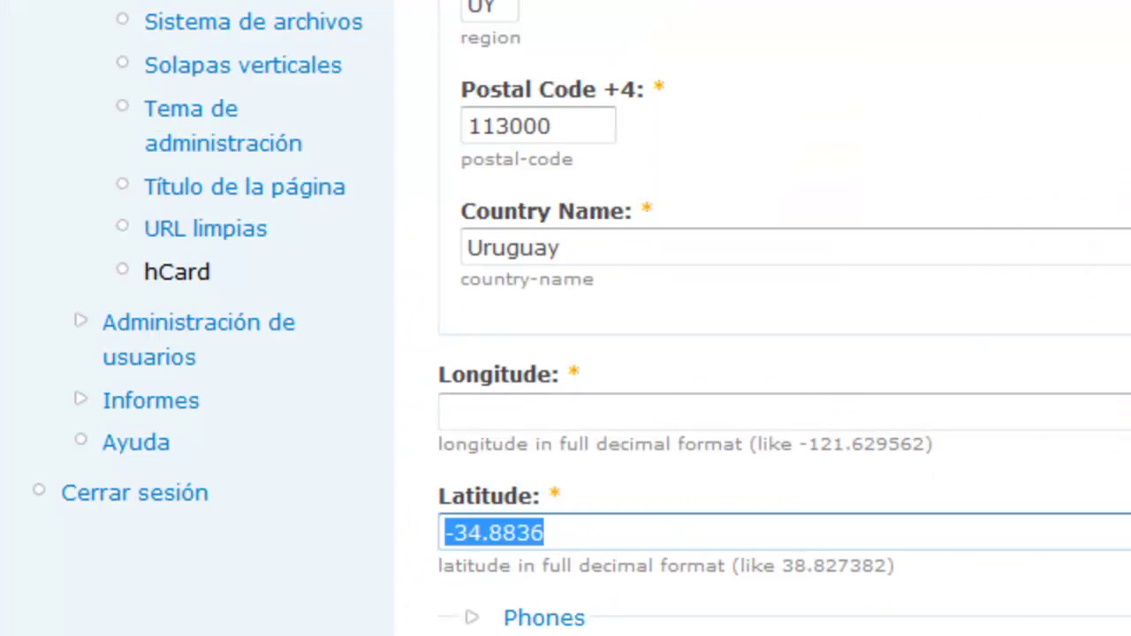
click(472, 405)
right_click(476, 405)
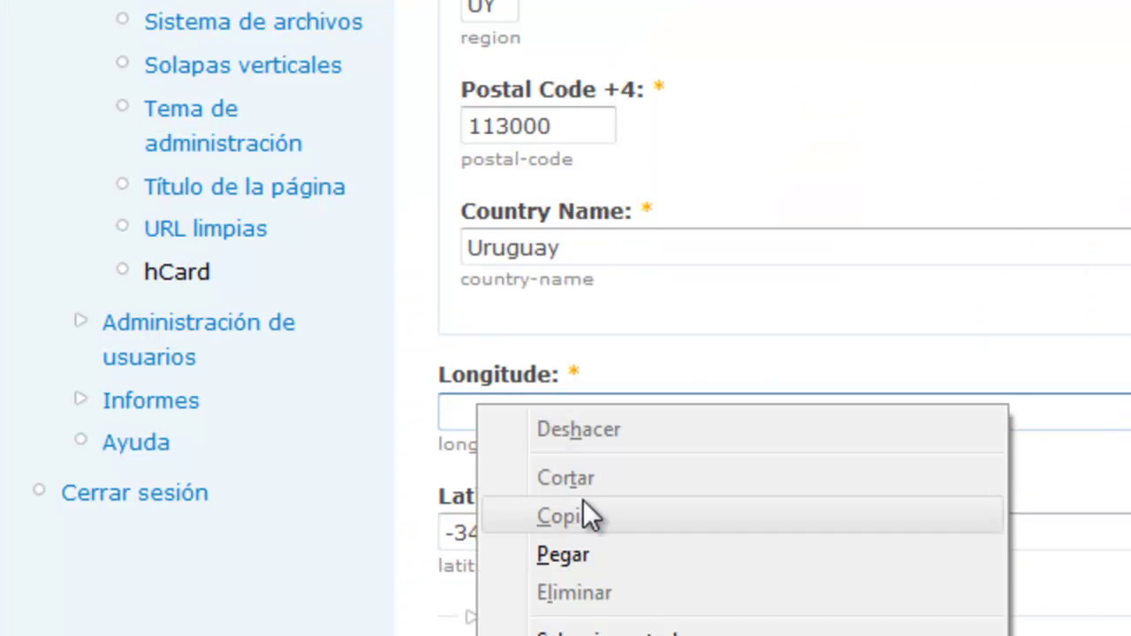
click(583, 553)
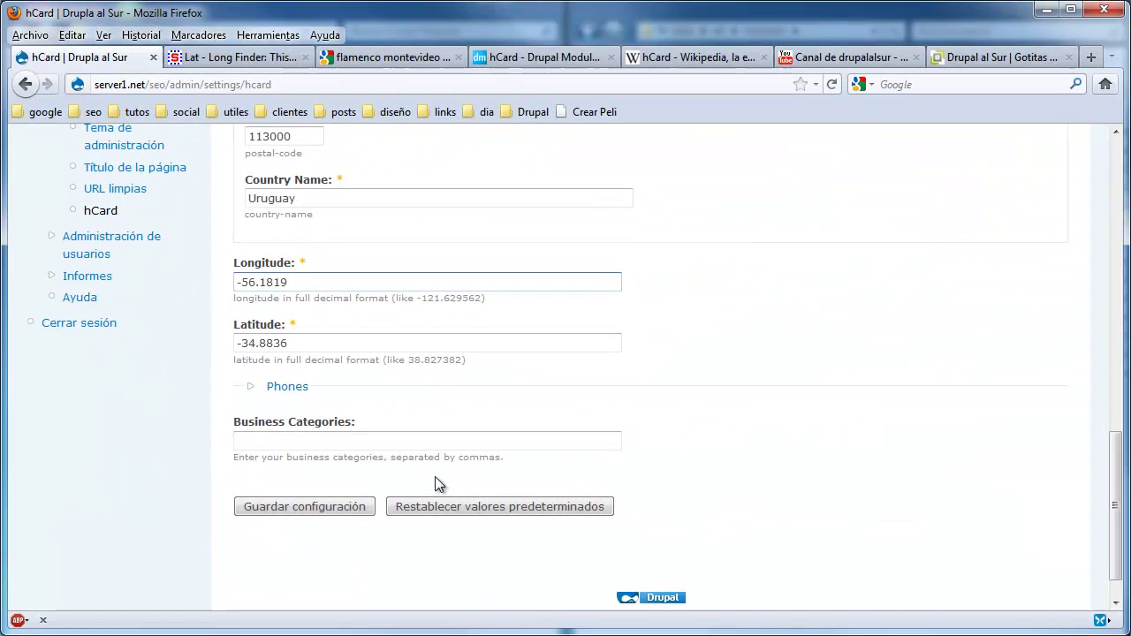
Expand the Phones section to reveal the empty voice phone and fax fields.
click(261, 393)
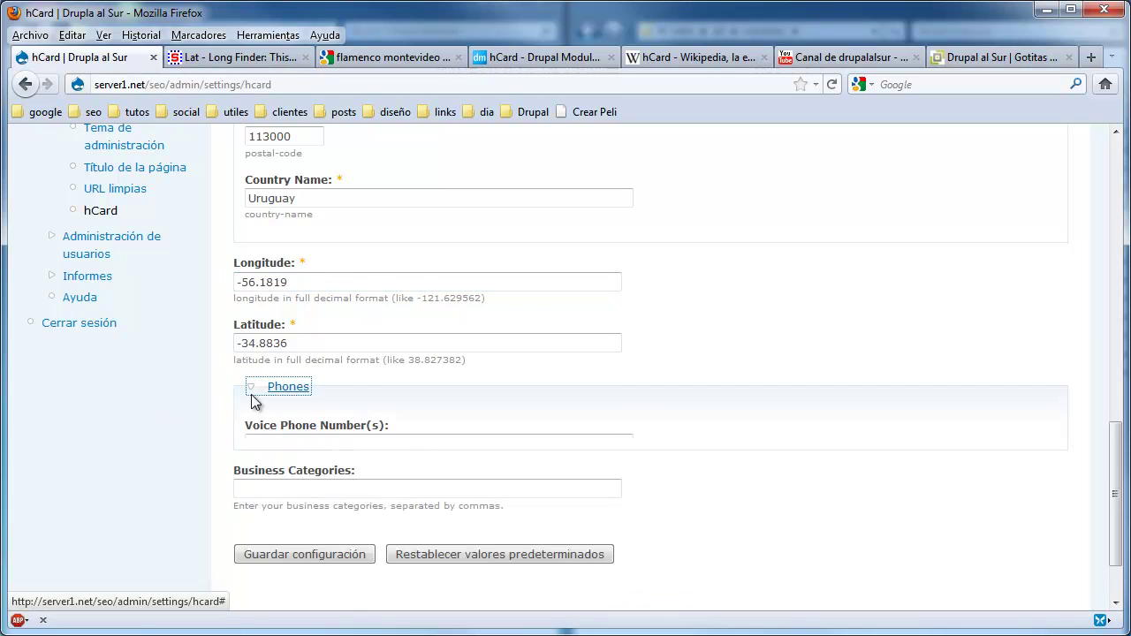
scroll(221, 404, down, 4)
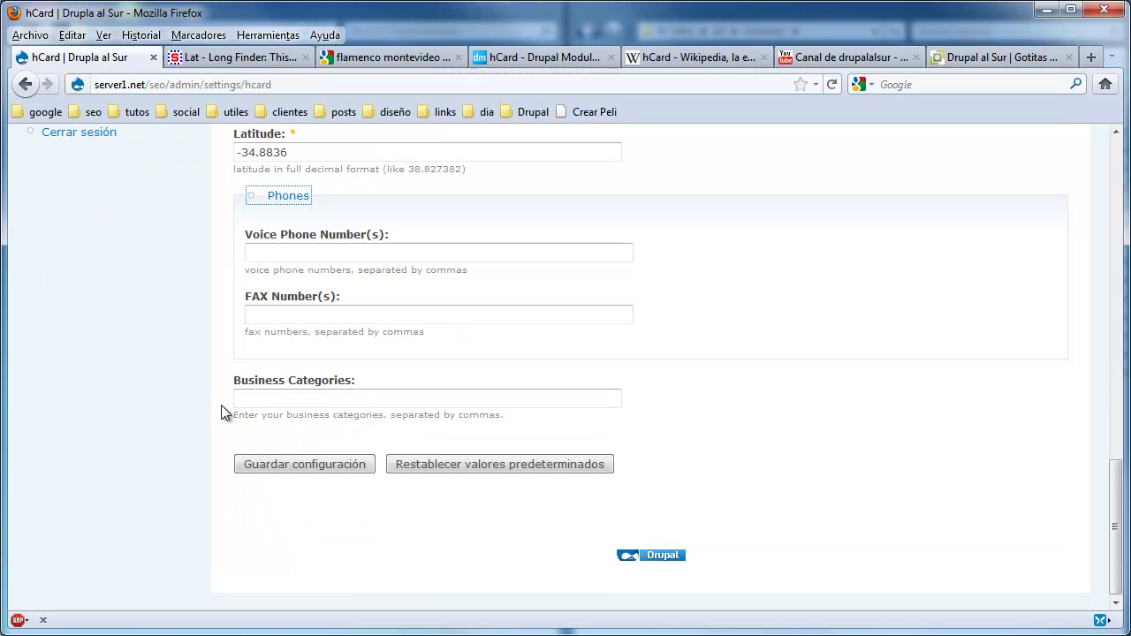
scroll(221, 405, up, 2)
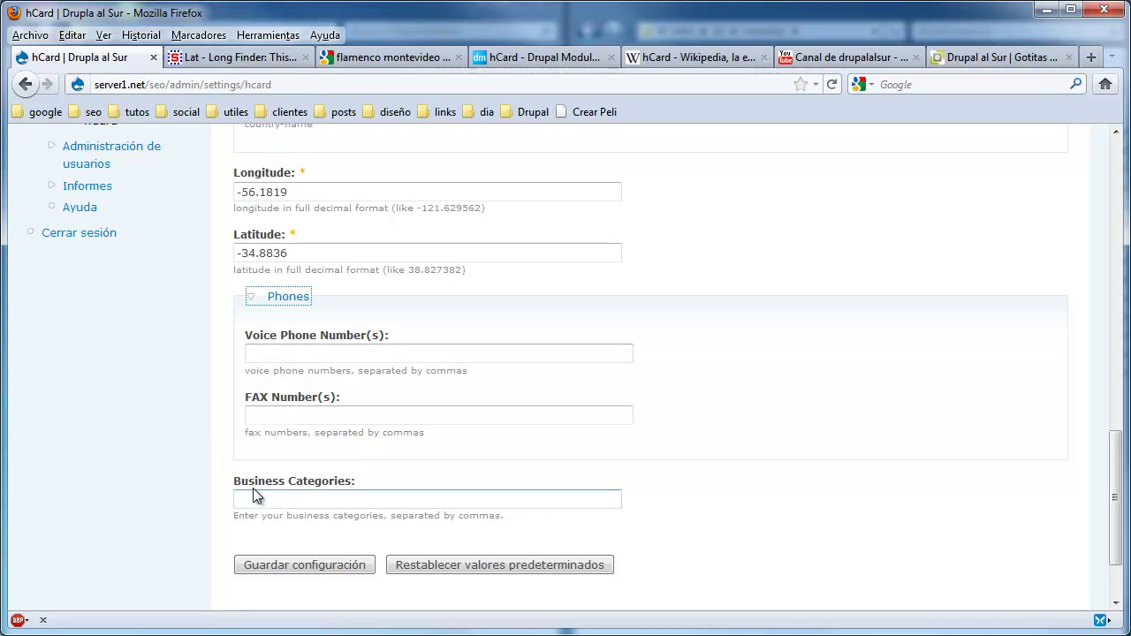
scroll(190, 399, up, 10)
scroll(195, 403, up, 6)
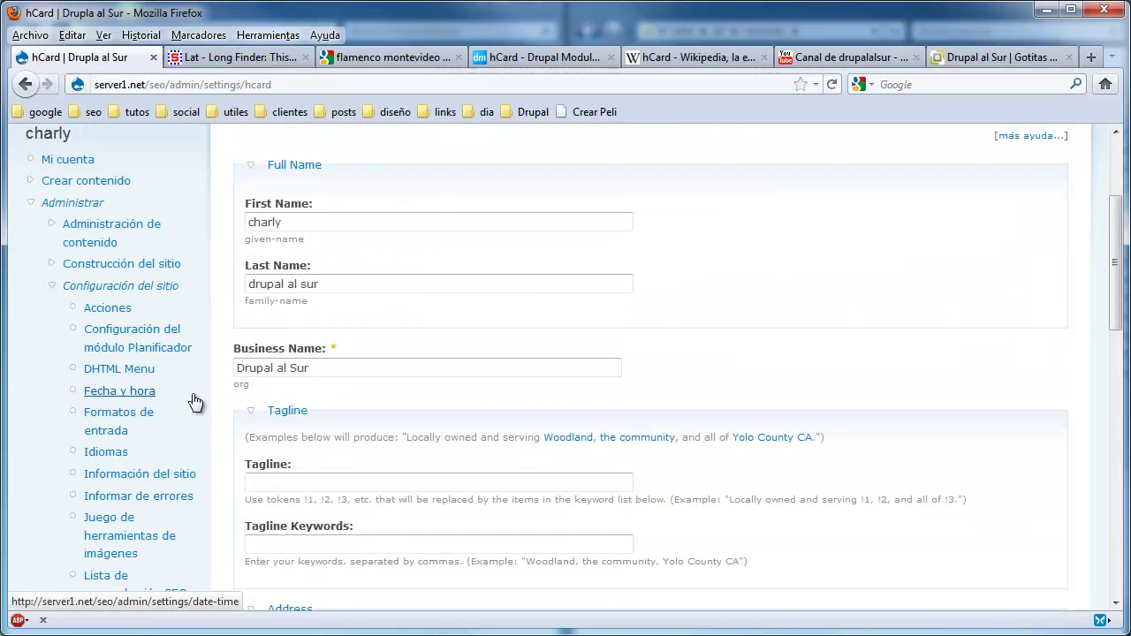
Place the cursor in the Tagline Keywords field, then return down the form.
scroll(194, 402, down, 2)
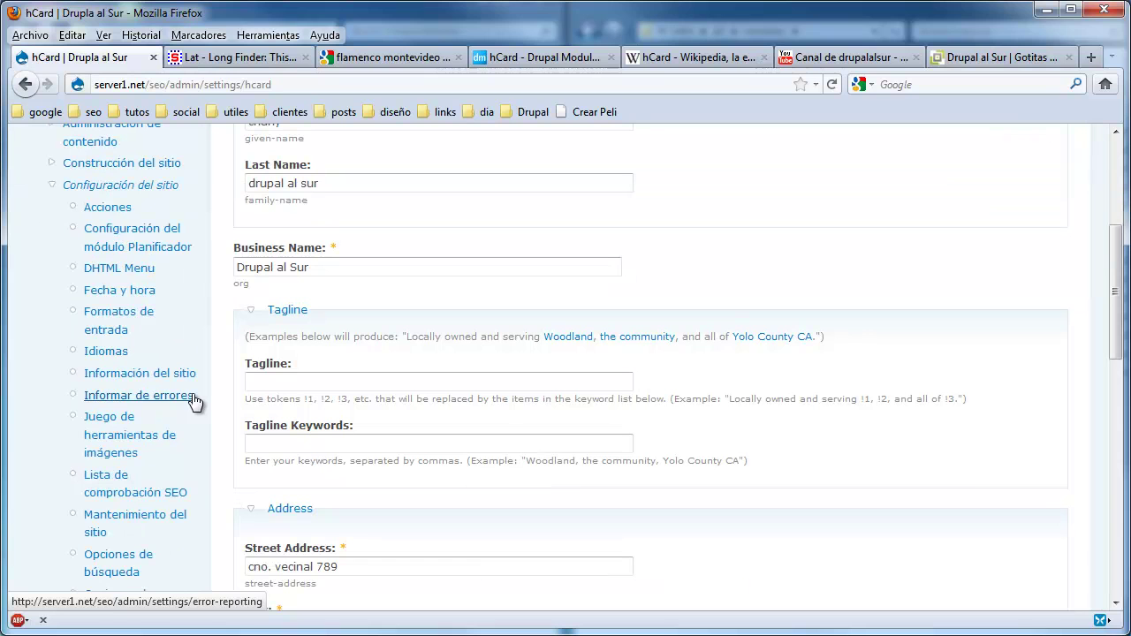
click(309, 445)
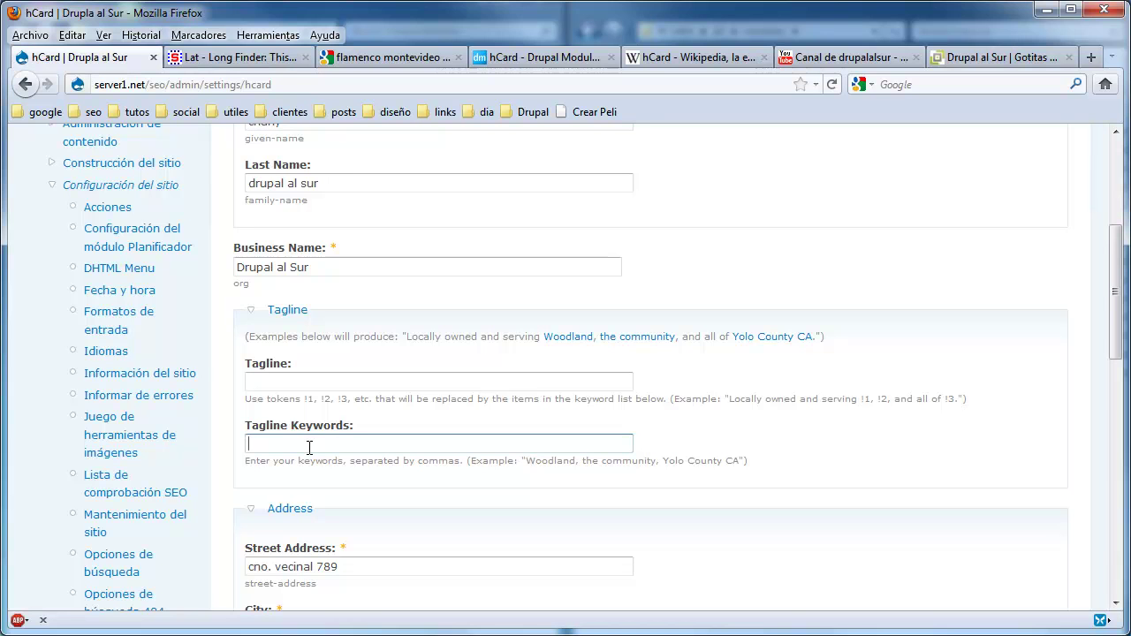
scroll(309, 448, down, 15)
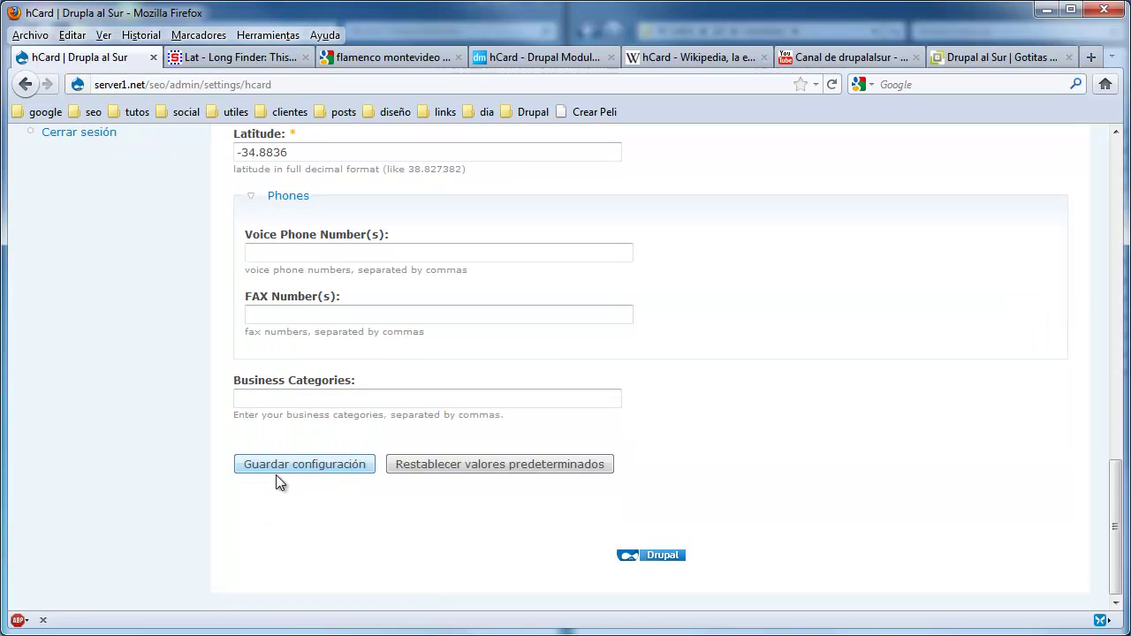
Save the hCard configuration and check the Montevideo, Uruguay business card in the front page footer.
click(284, 471)
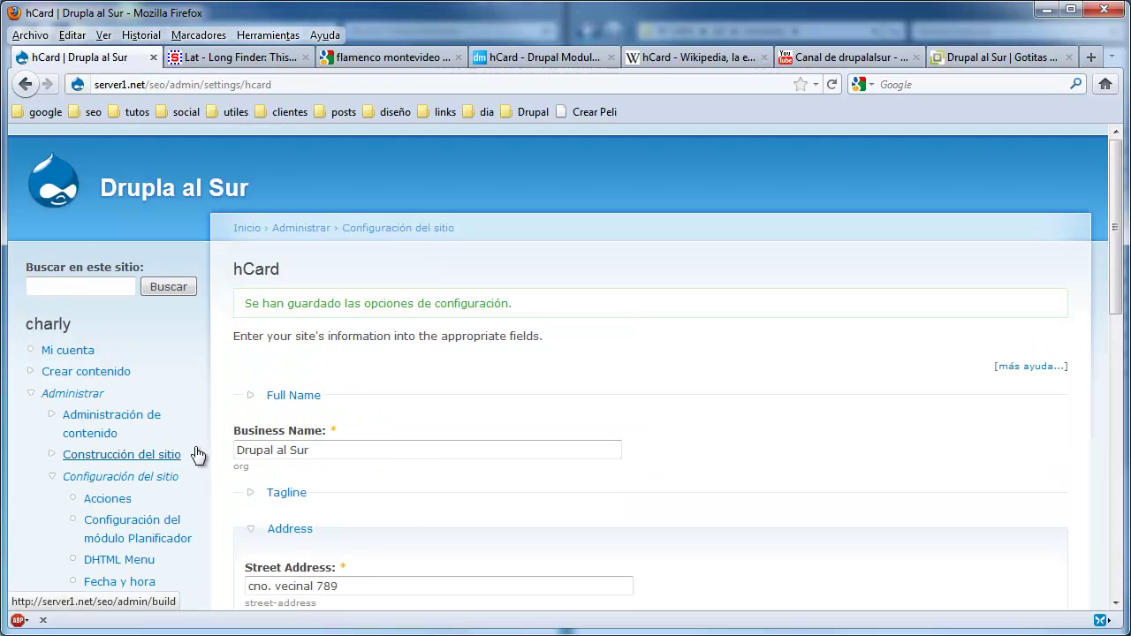
scroll(199, 454, down, 5)
scroll(199, 455, up, 5)
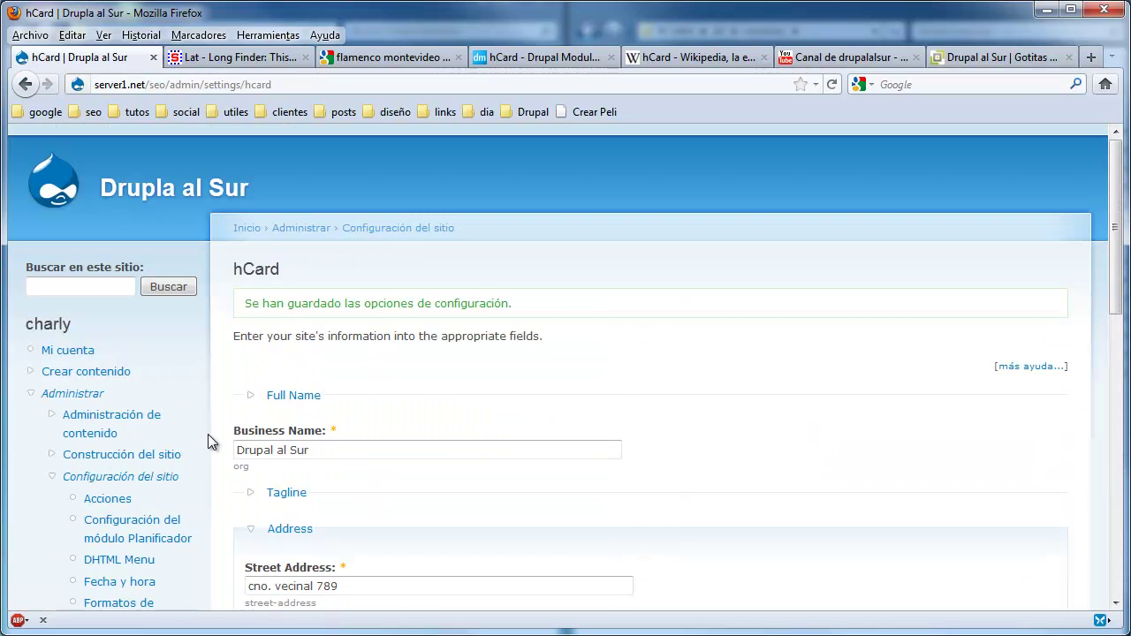
click(177, 190)
scroll(175, 321, down, 4)
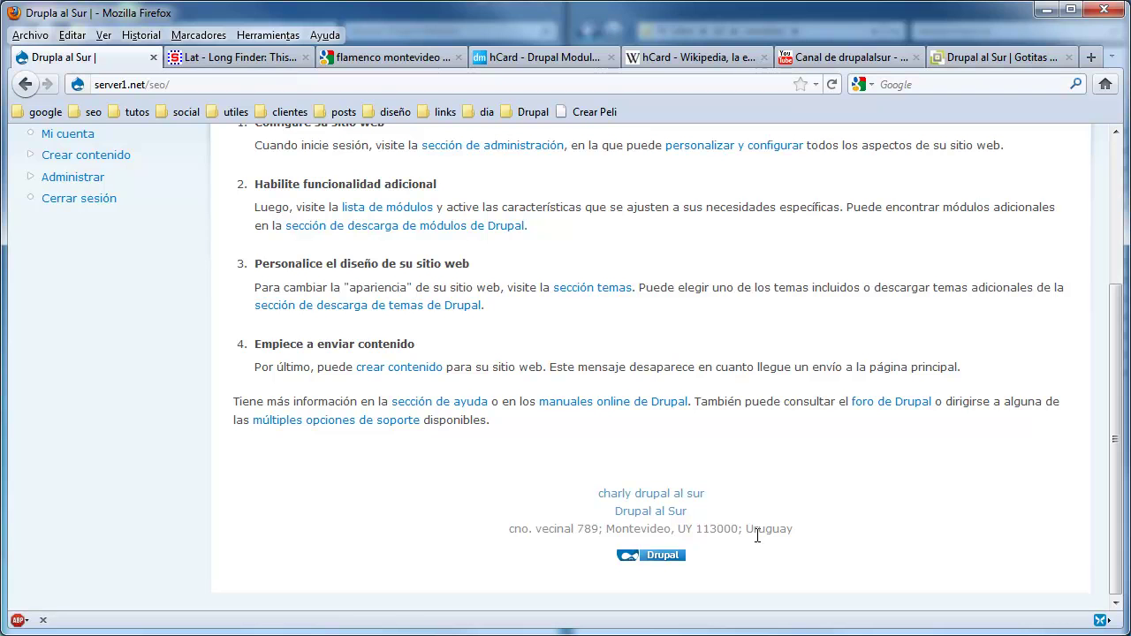
Open the front page's source in its own window, repositioned and enlarged.
right_click(627, 375)
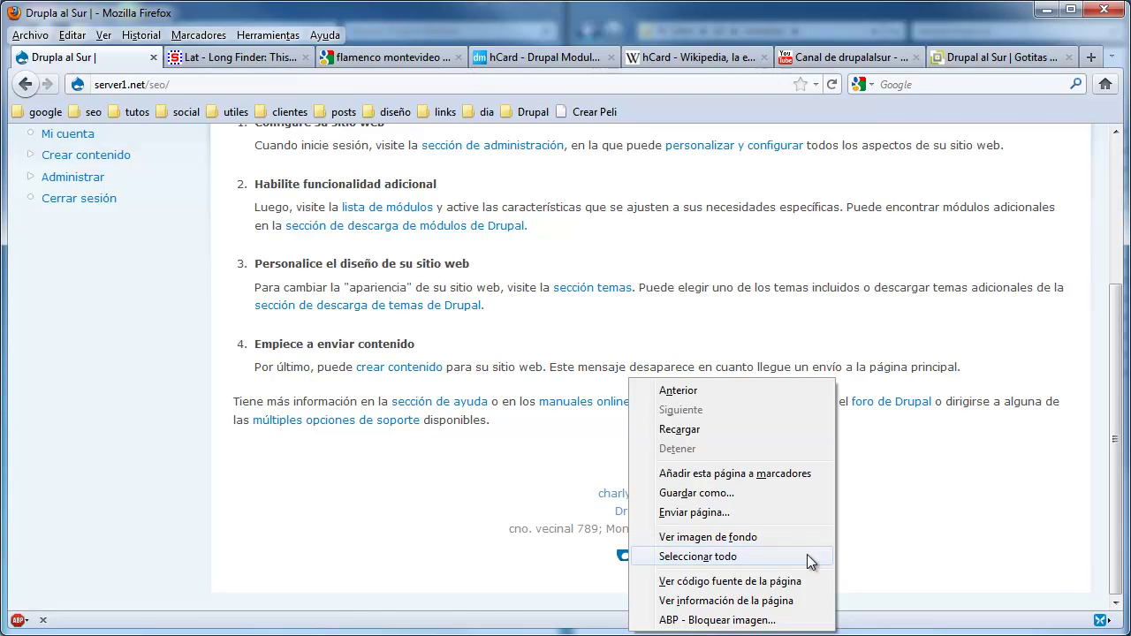
click(800, 581)
drag(737, 125, 492, 25)
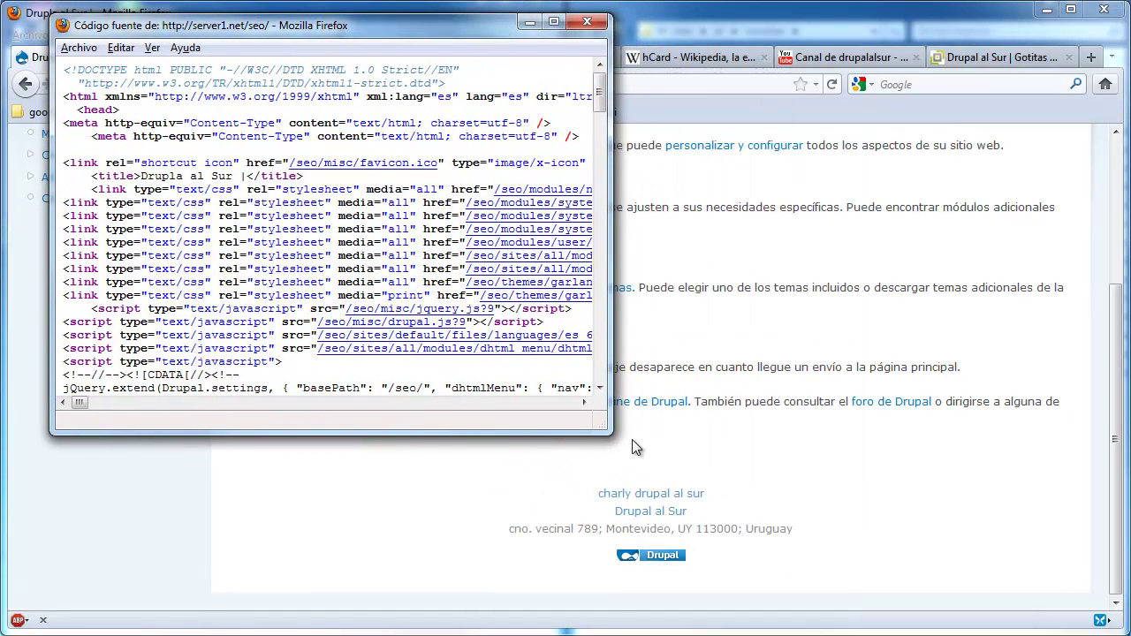
drag(611, 426, 970, 621)
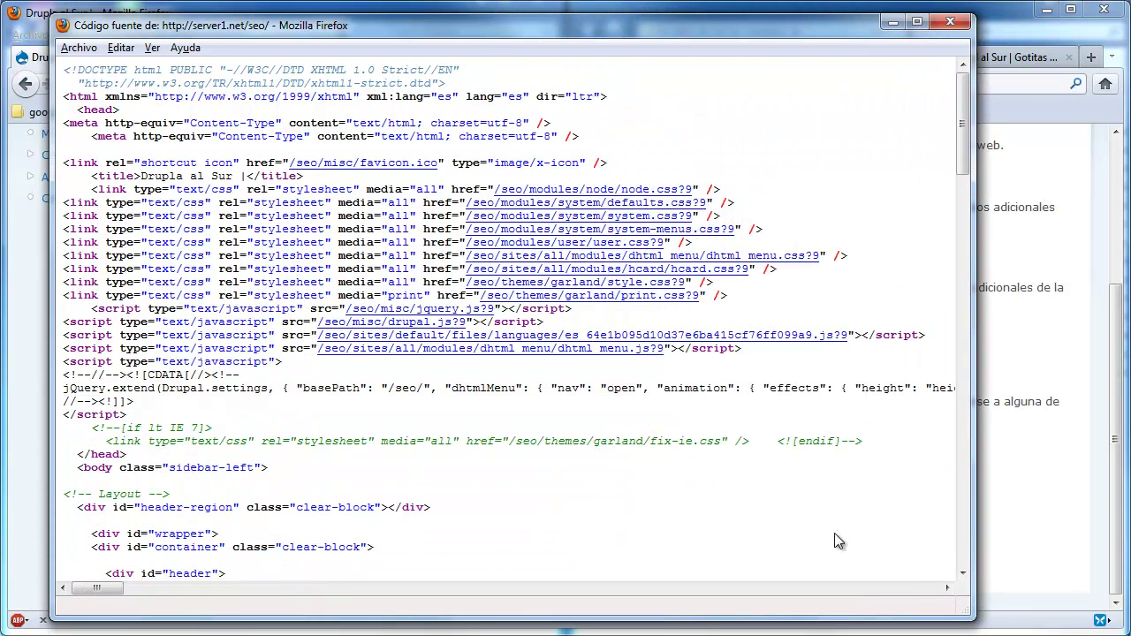
Wrap long lines and highlight the vcard adr and geo markup.
click(165, 53)
click(171, 140)
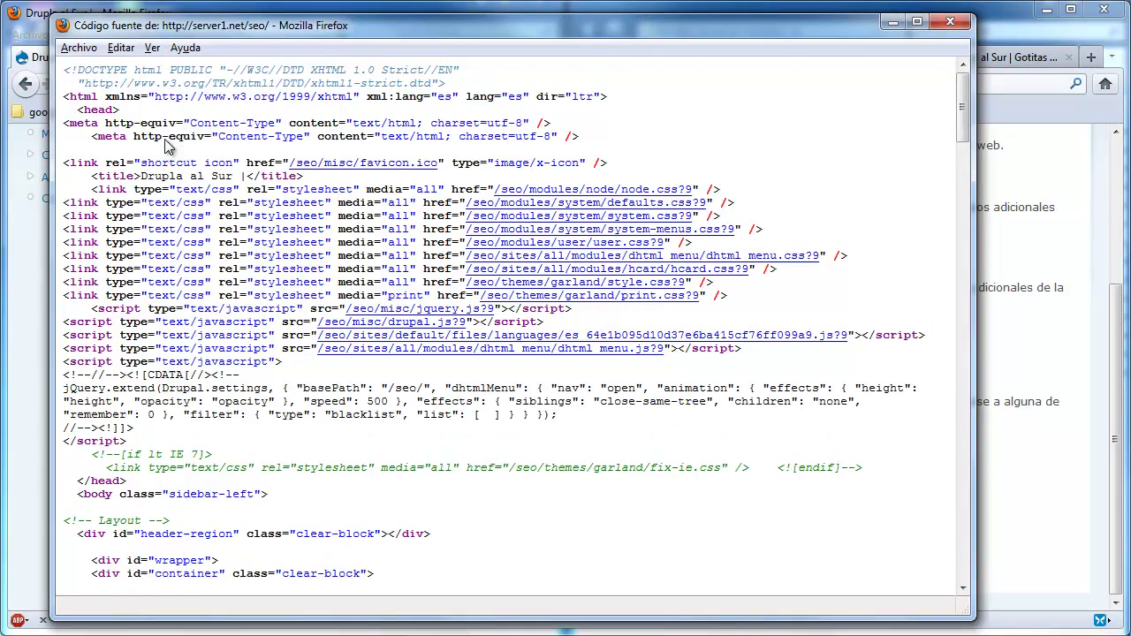
drag(964, 125, 968, 541)
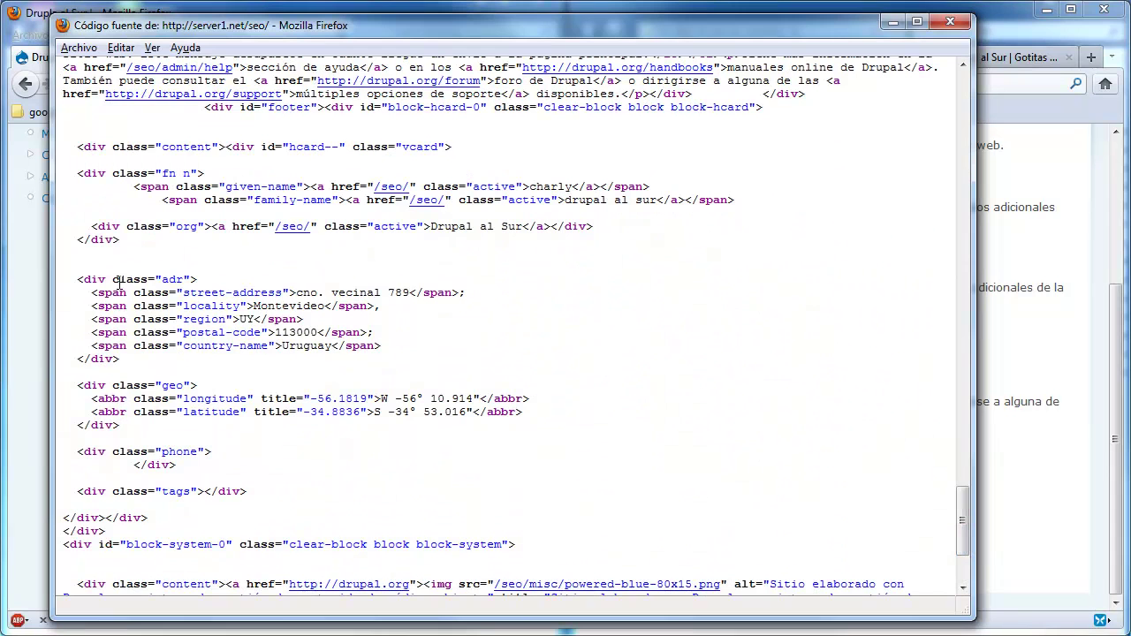
drag(65, 281, 309, 487)
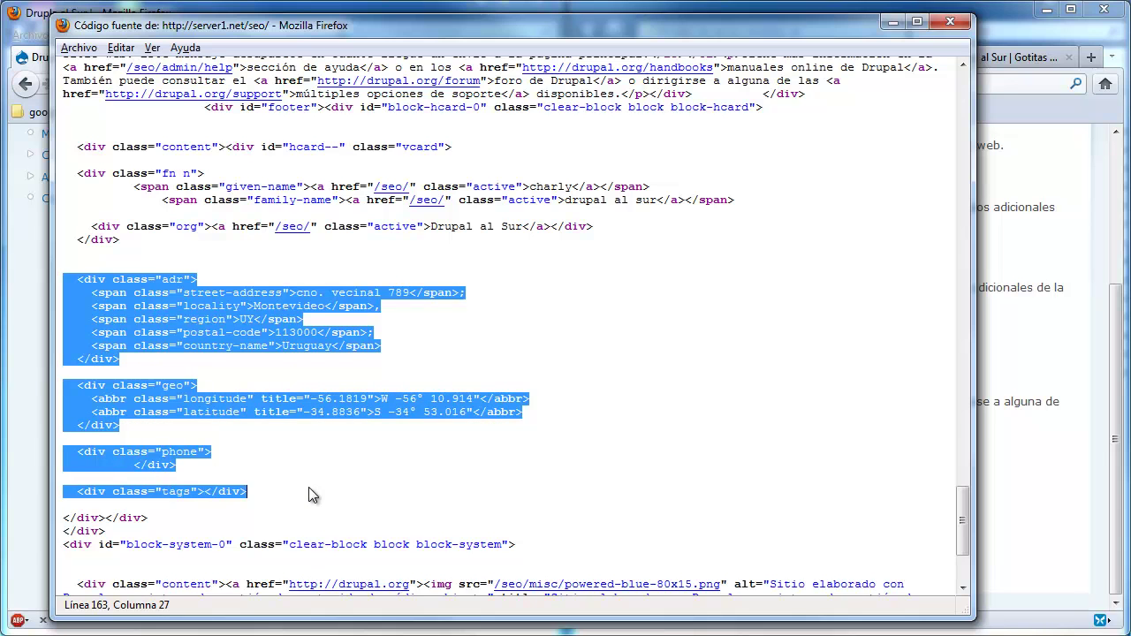
click(379, 333)
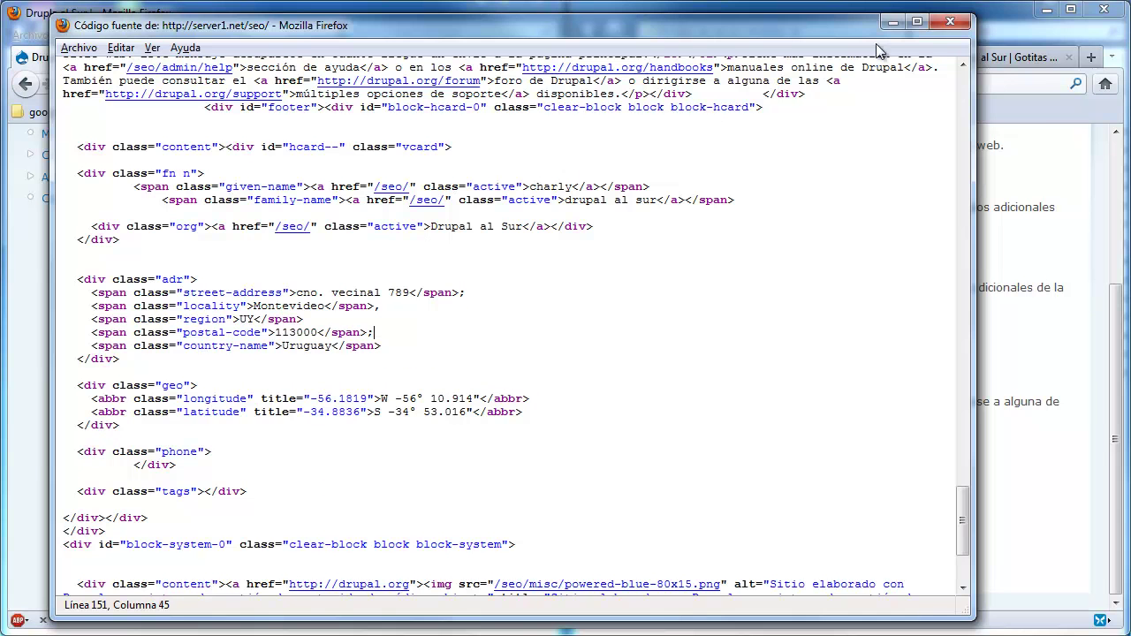
Close the source and compare La Bulería's footer business card from the flamenco montevideo results.
click(950, 20)
click(332, 63)
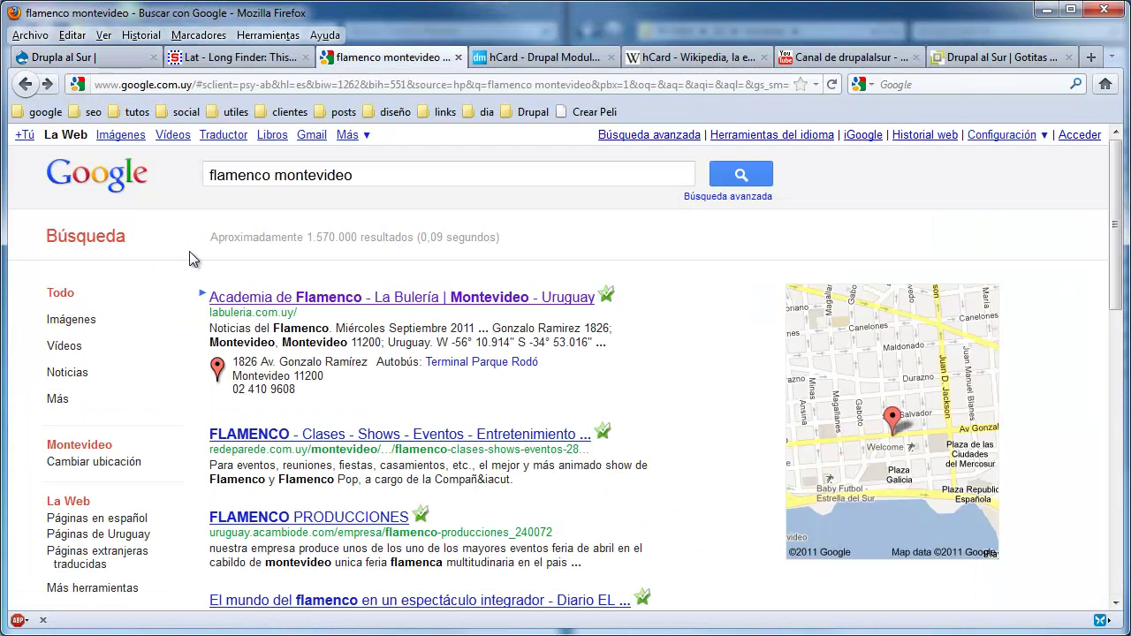
click(321, 296)
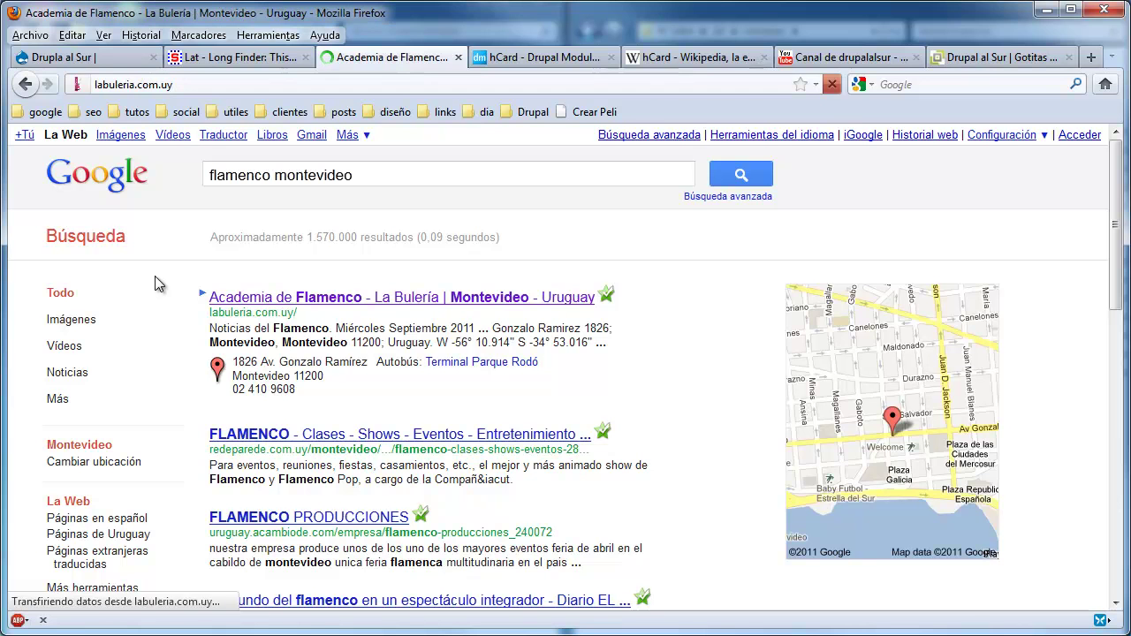
scroll(157, 300, down, 10)
scroll(159, 306, down, 3)
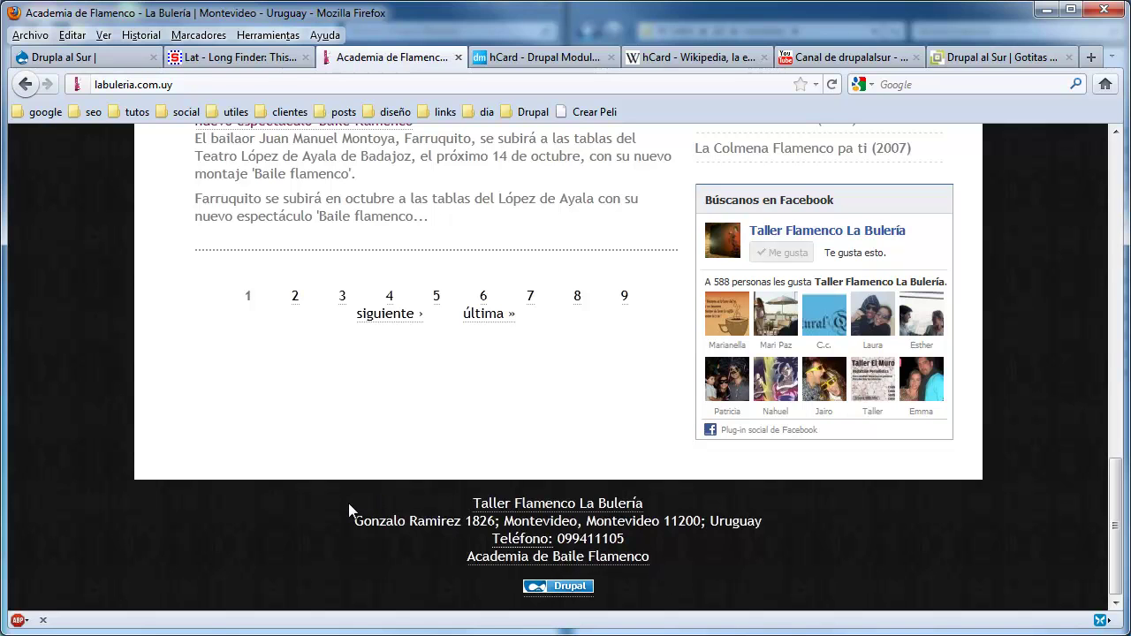
click(25, 84)
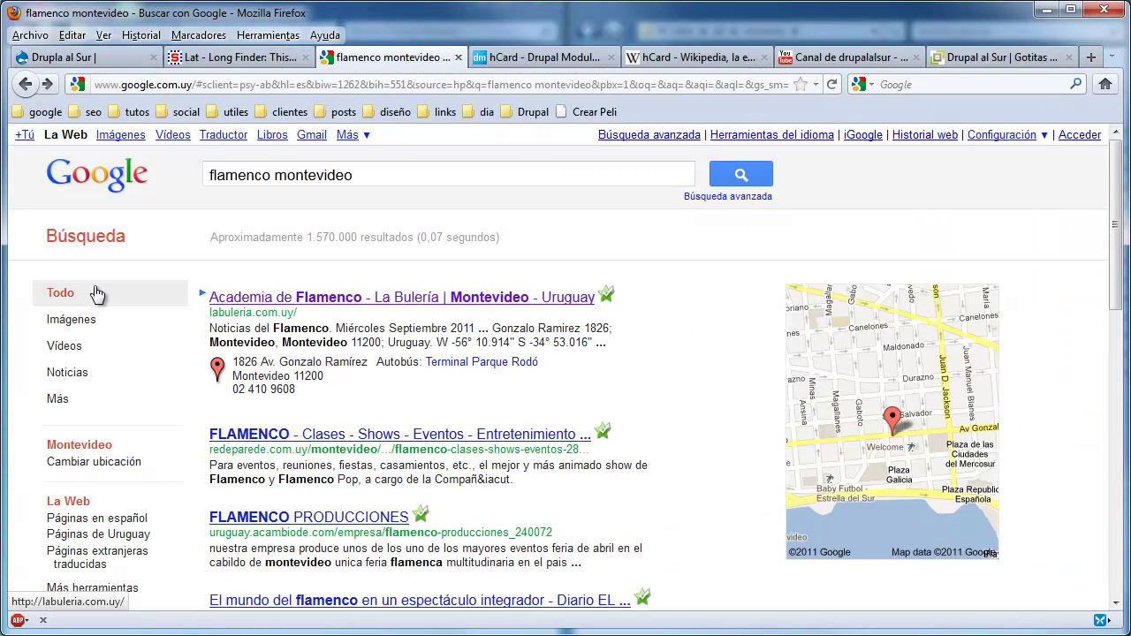